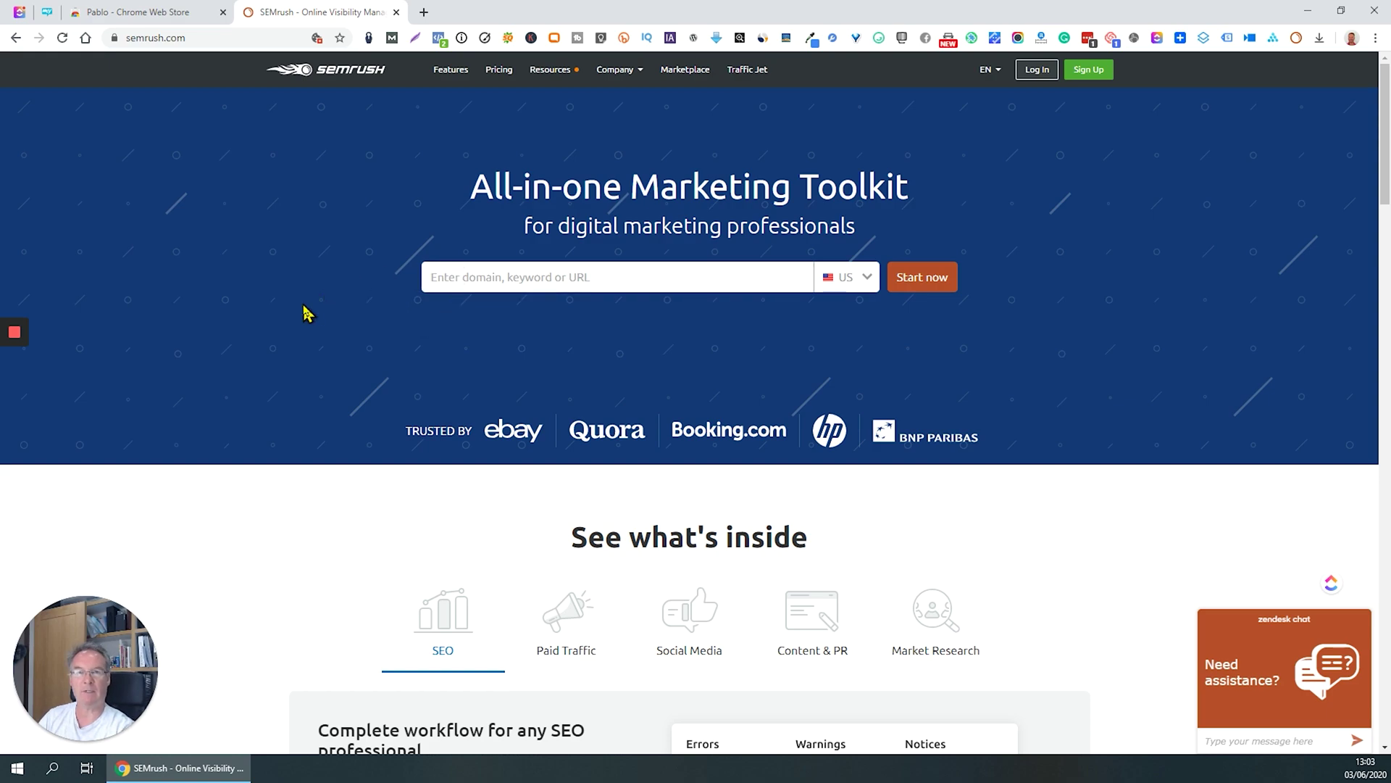
- Capture the entire SEMrush homepage with Awesome Screenshot's Capture Entire Page option
scroll(1167, 322, down, 15)
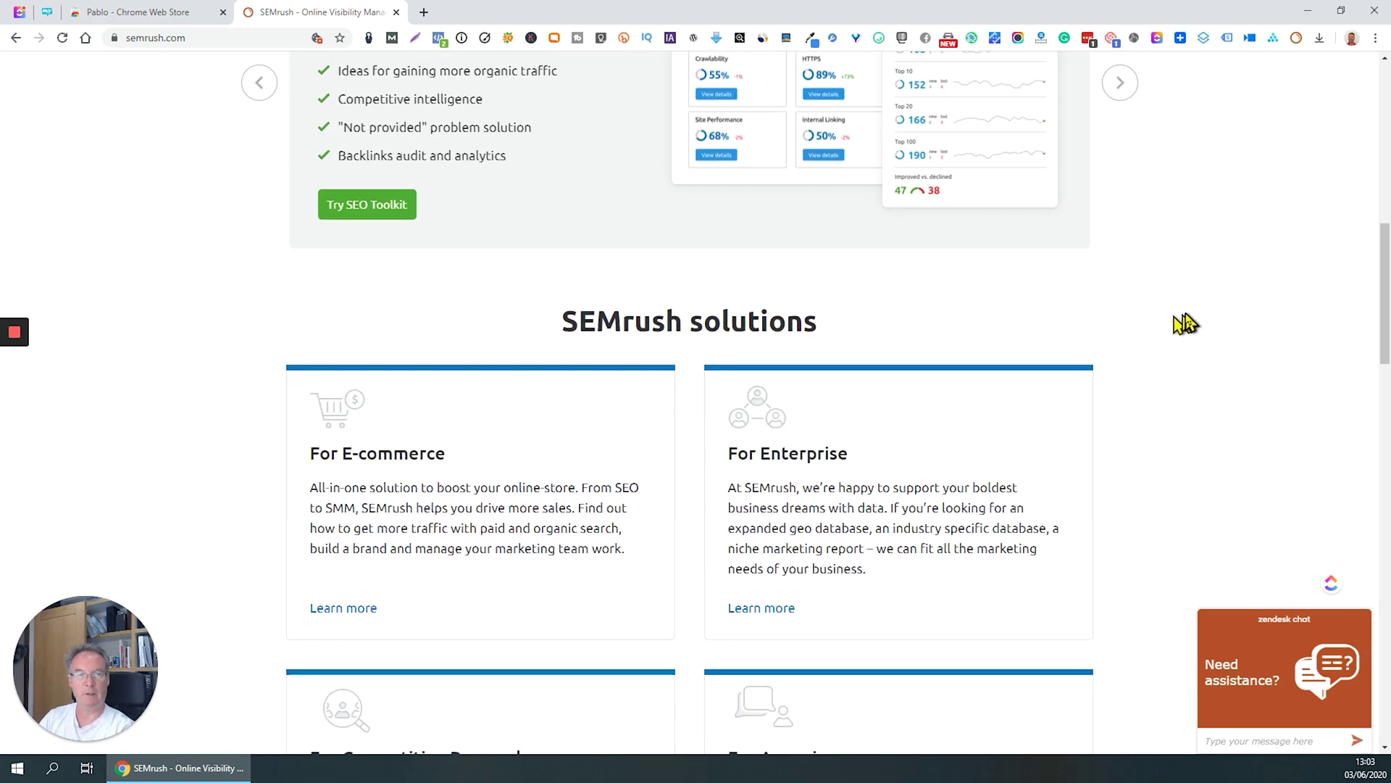
scroll(1185, 322, down, 20)
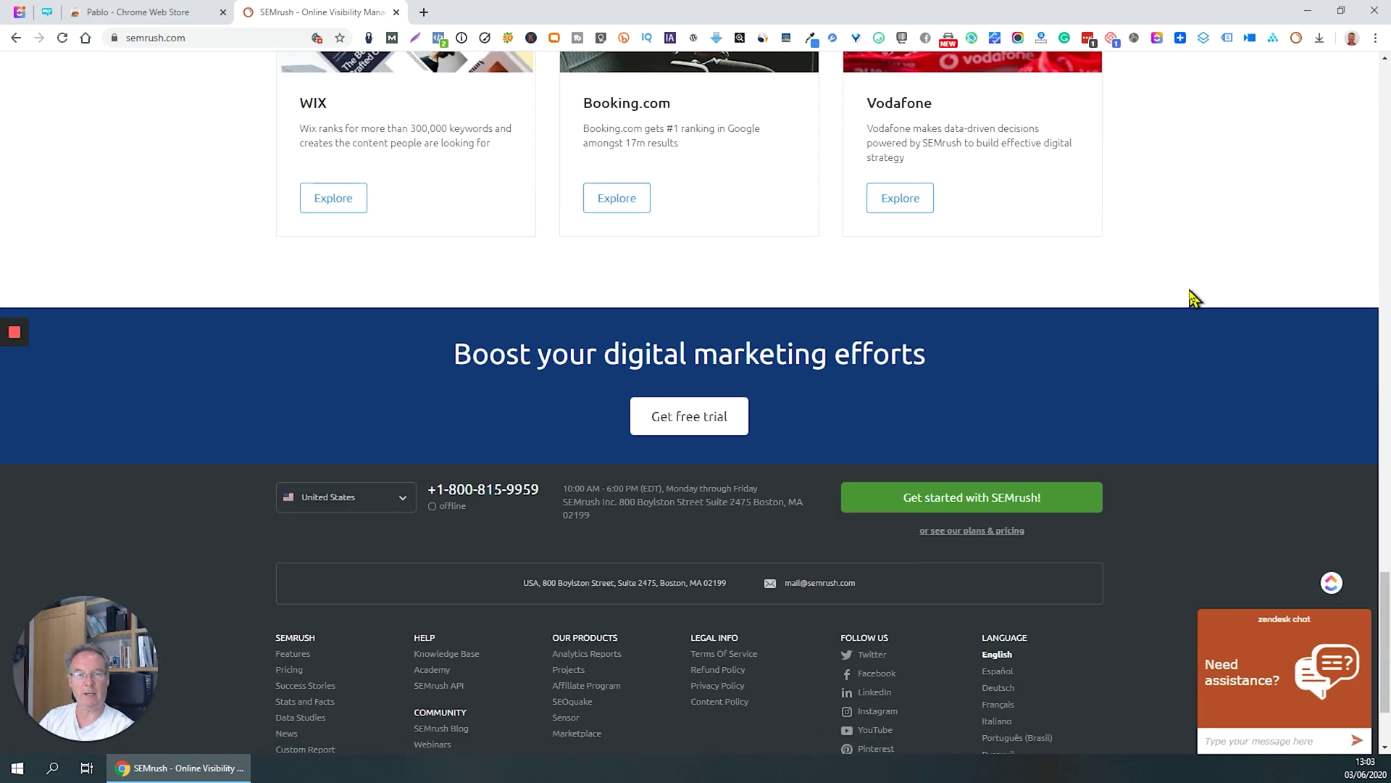
scroll(1195, 297, up, 20)
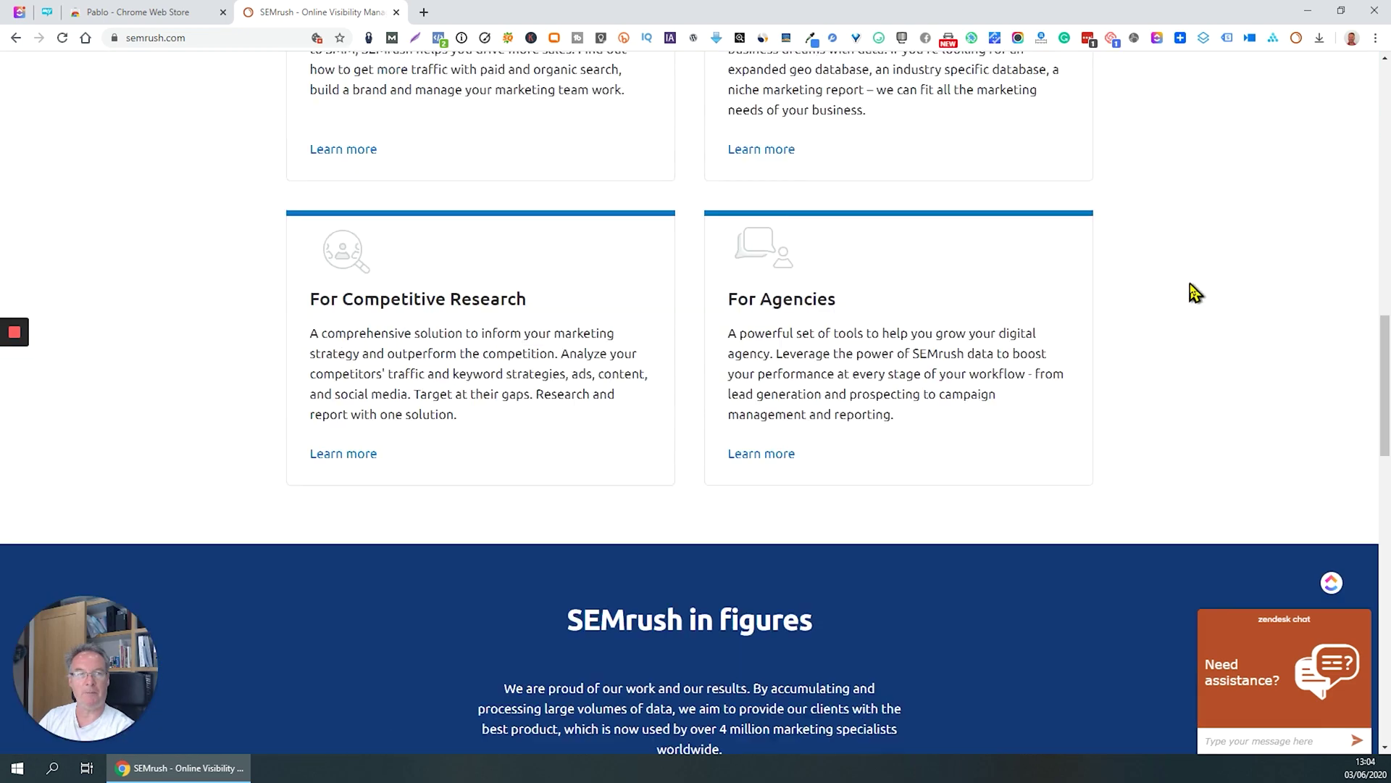
scroll(1195, 292, up, 8)
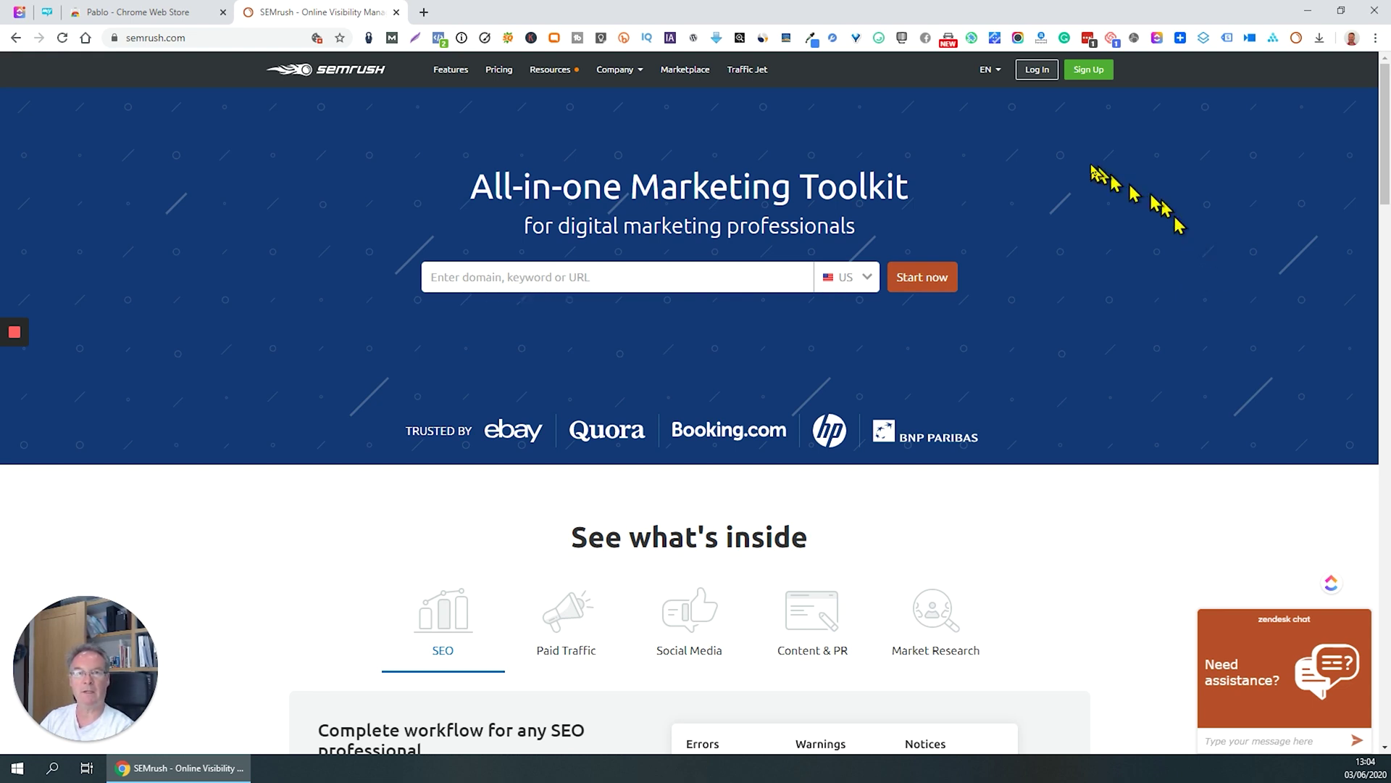
click(1018, 40)
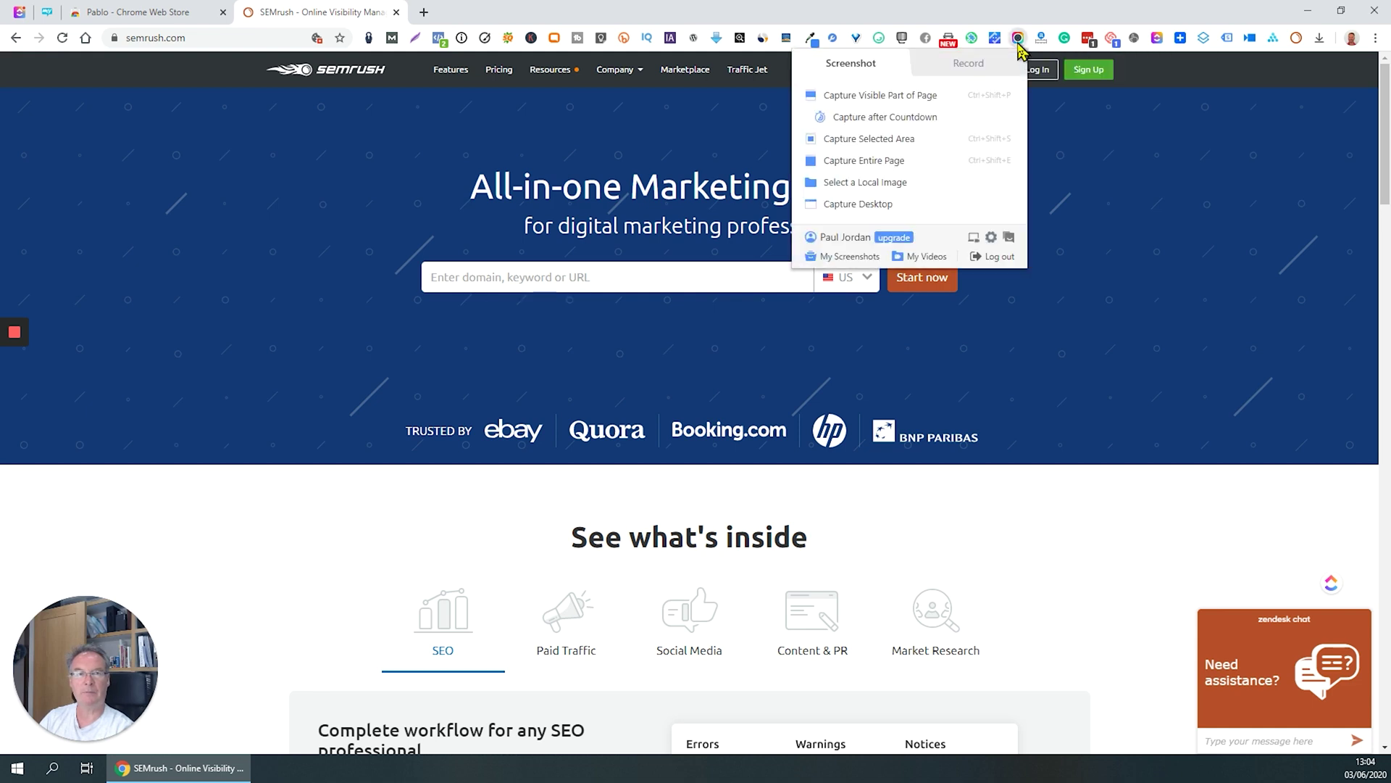
click(924, 163)
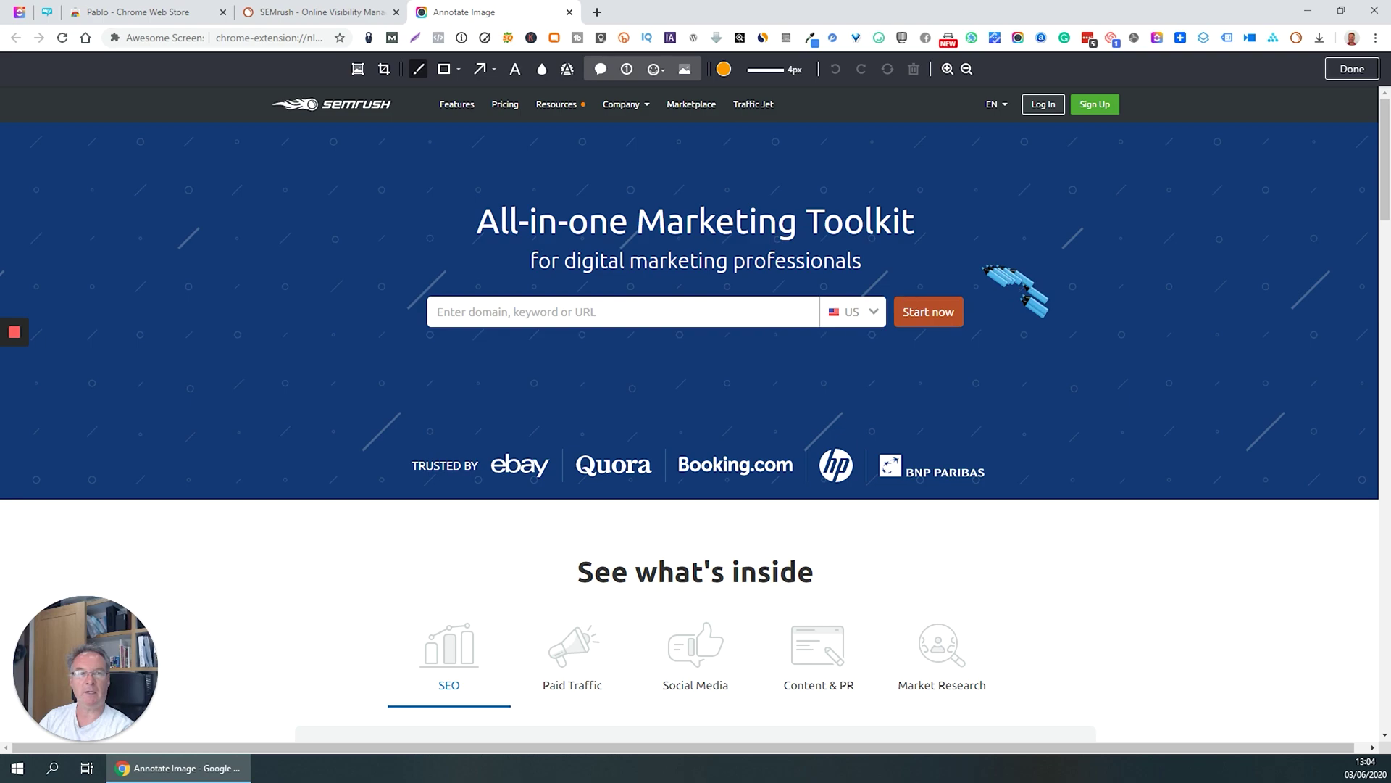
- Scroll down and back up through the full-page capture in the editor
scroll(1000, 283, down, 6)
scroll(1036, 268, down, 4)
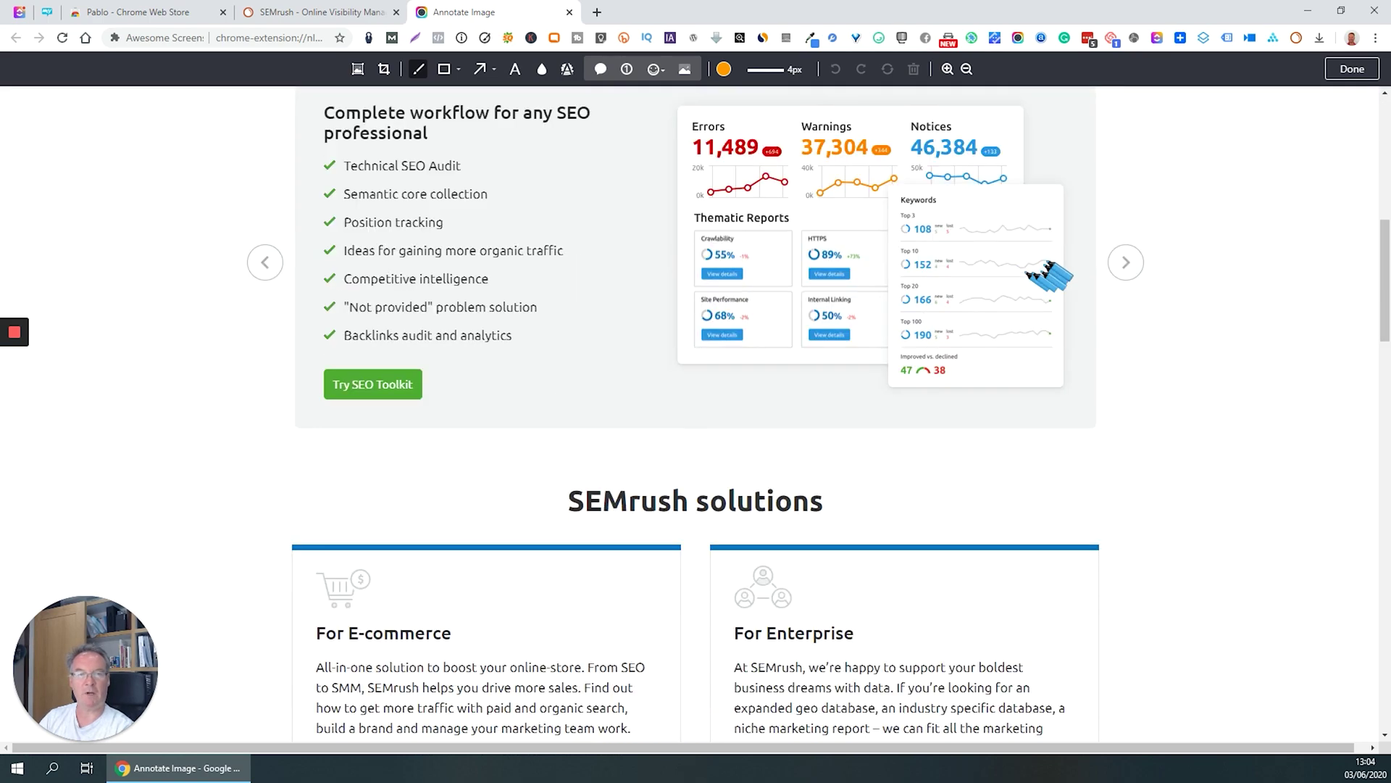
scroll(1044, 275, down, 20)
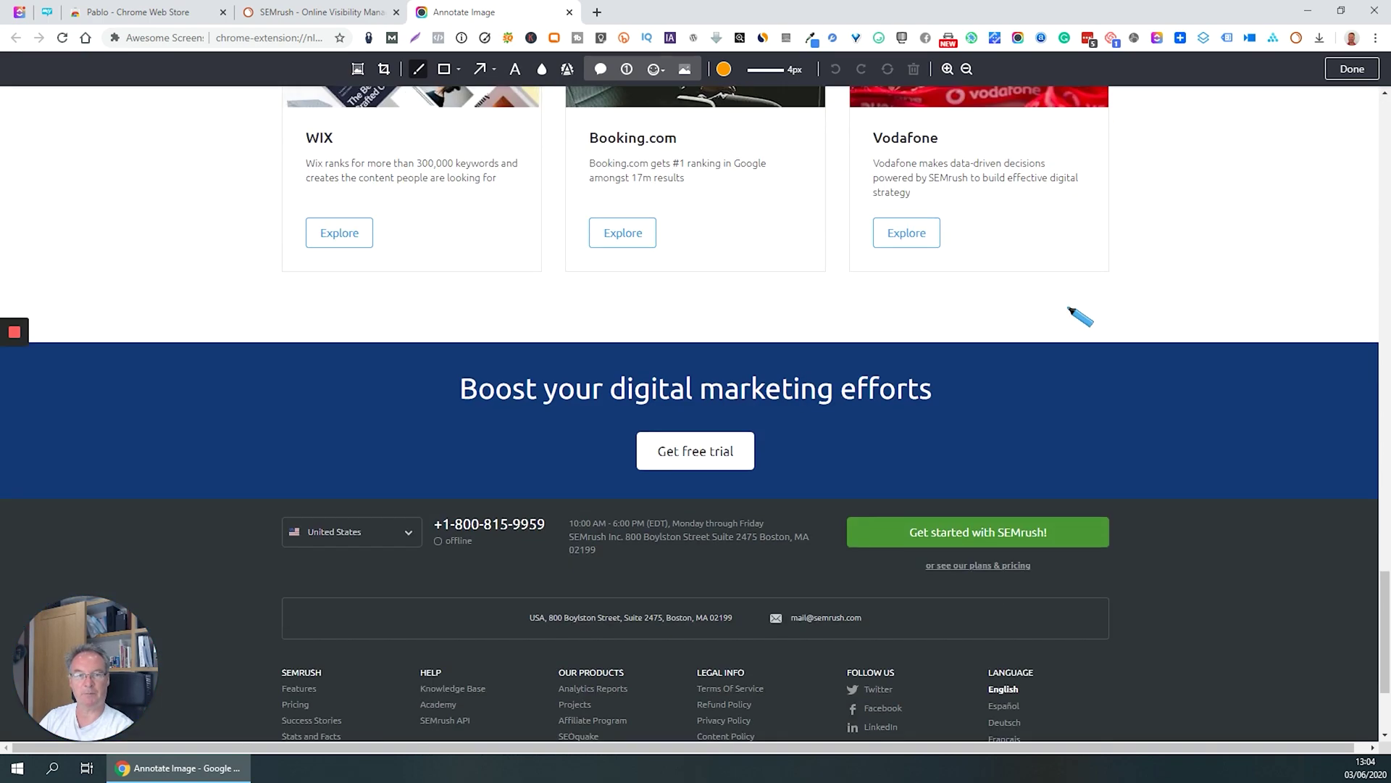
scroll(1109, 319, down, 3)
scroll(1124, 329, up, 20)
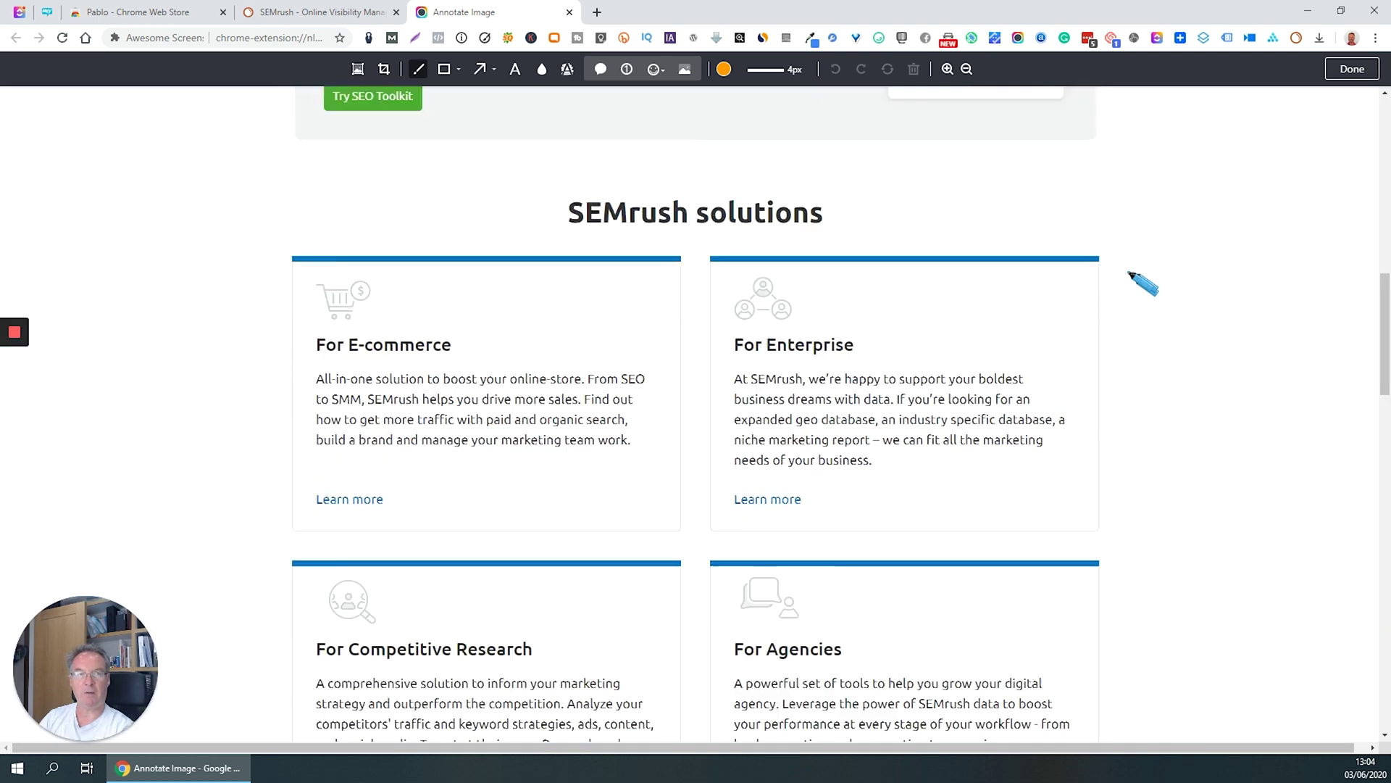
scroll(1141, 281, up, 15)
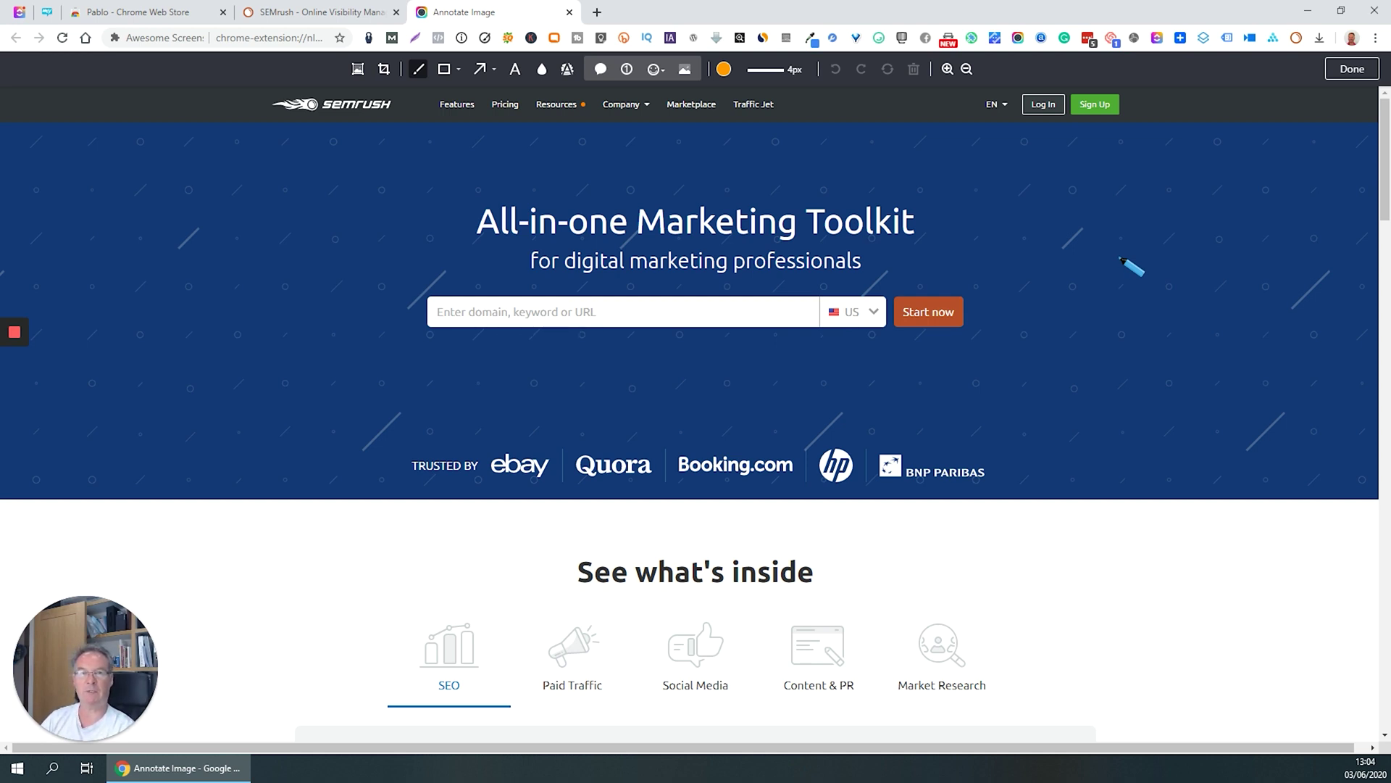
- Blur out the TRUSTED BY label and the Quora logo
click(542, 69)
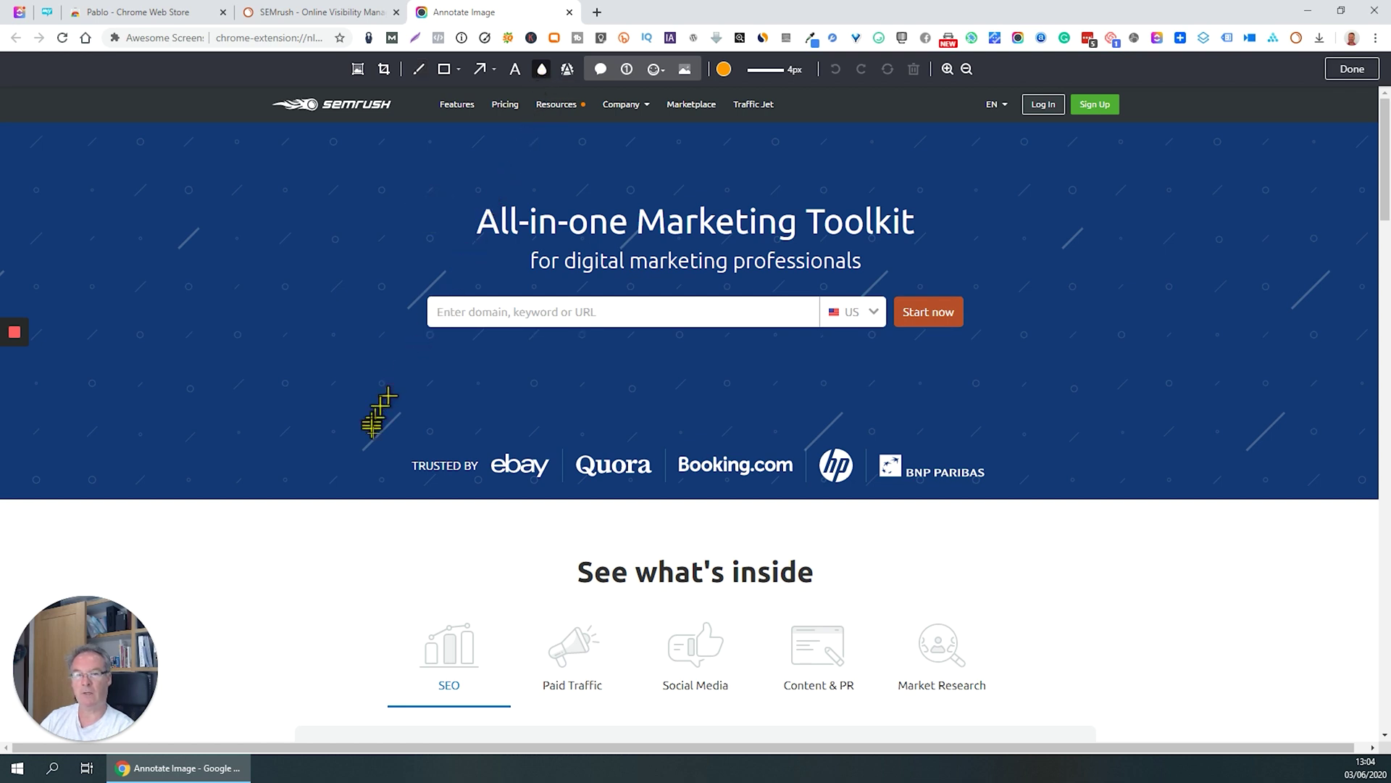
drag(384, 450, 483, 473)
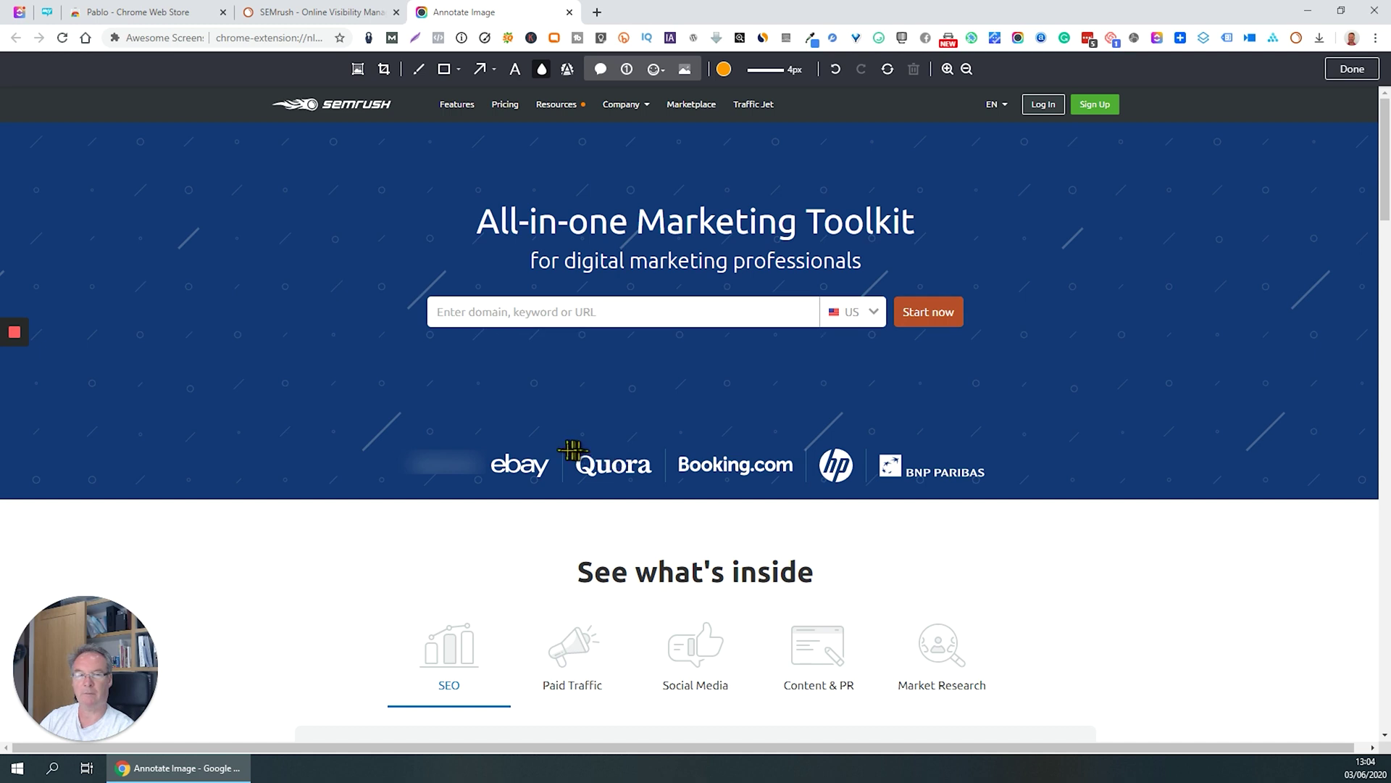
drag(567, 449, 669, 485)
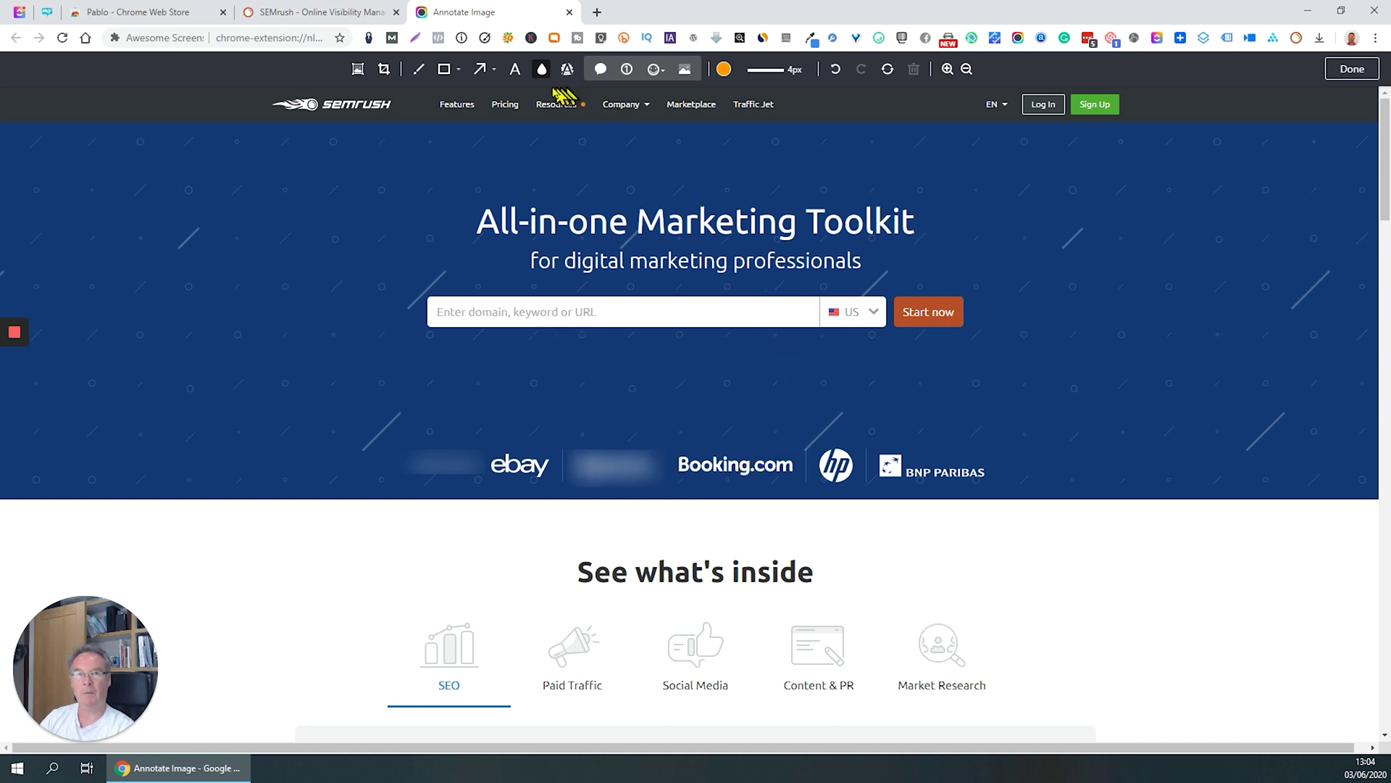
- Add the text note 'add text - please change to green text' right of the headline
click(515, 70)
click(987, 217)
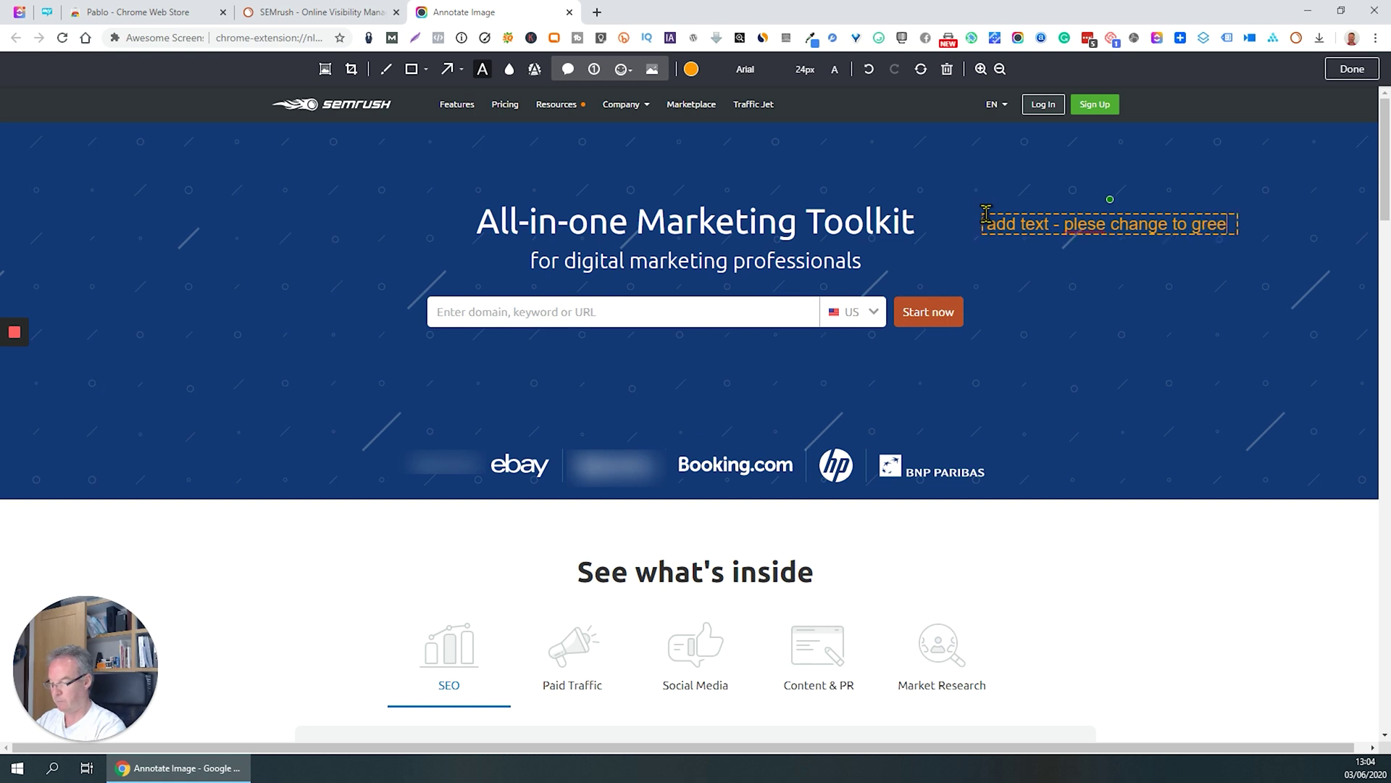
text(xt)
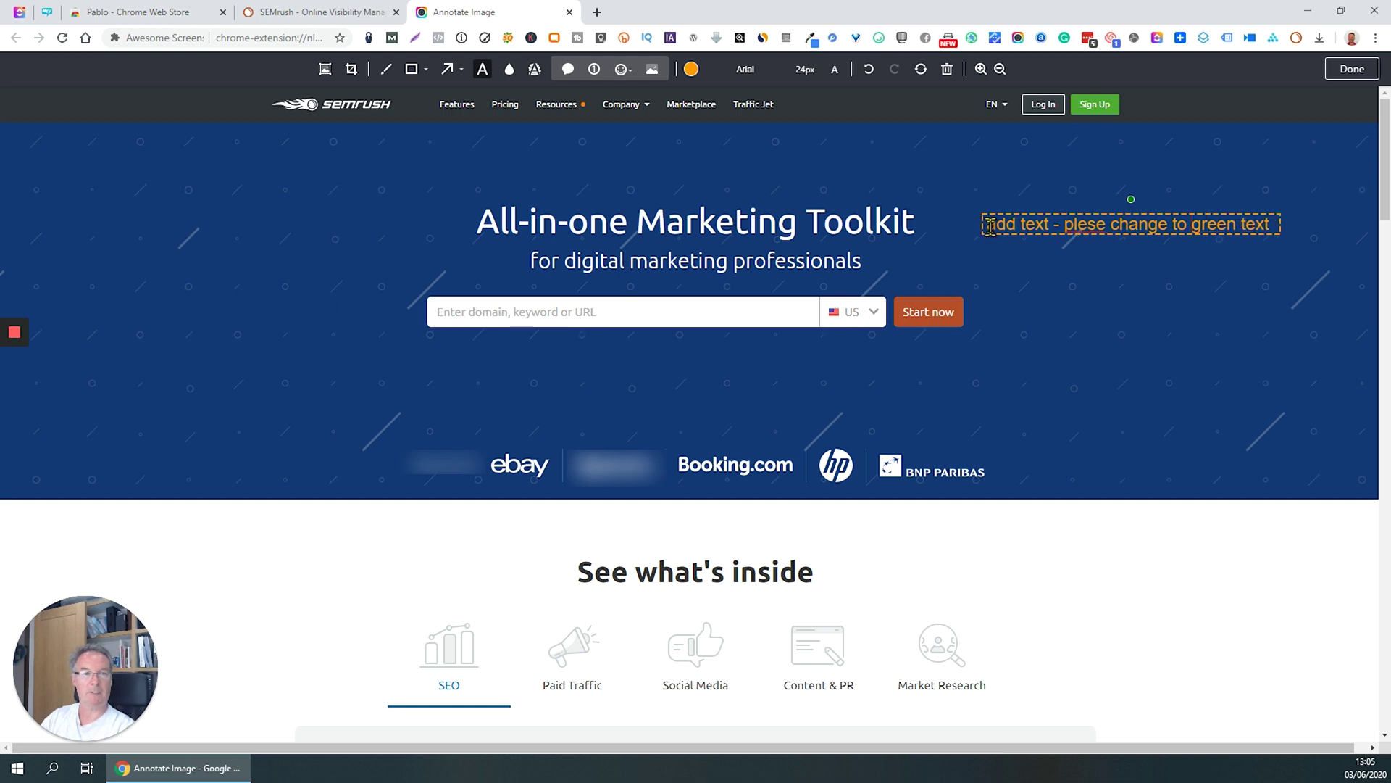
text(a)
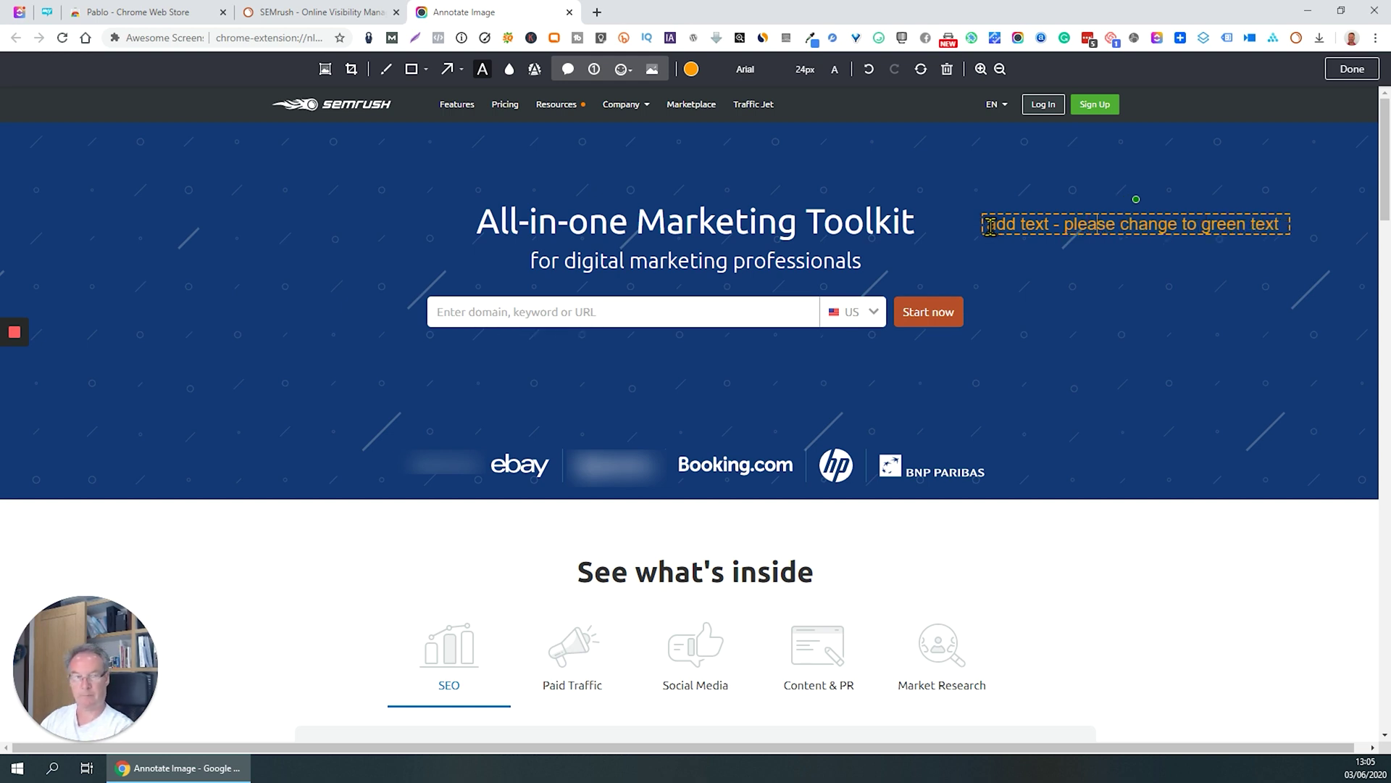
- Draw an arrow from the note to the headline and an orange box around the headline
click(448, 71)
mouse_move(934, 226)
mouse_down()
mouse_move(984, 216)
mouse_move(922, 225)
mouse_up()
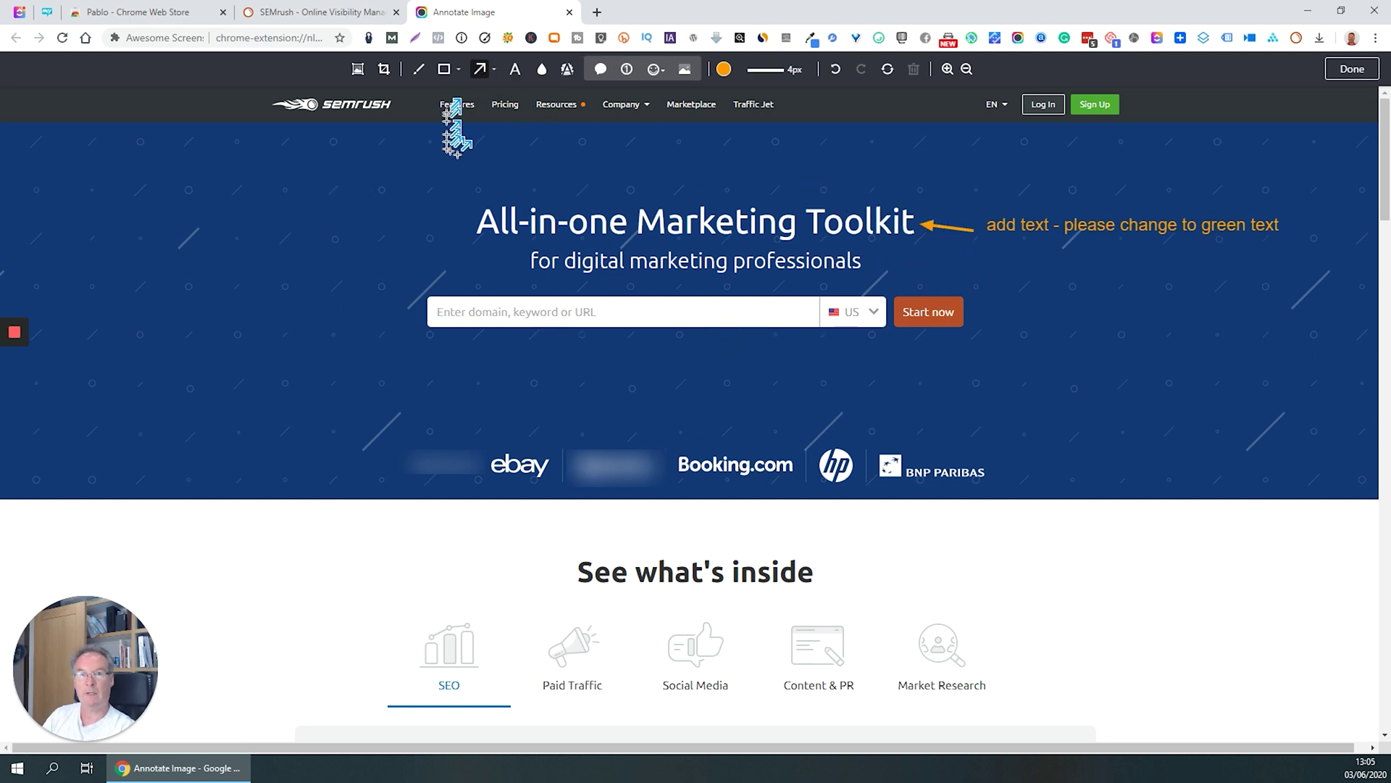
click(444, 69)
drag(448, 191, 921, 277)
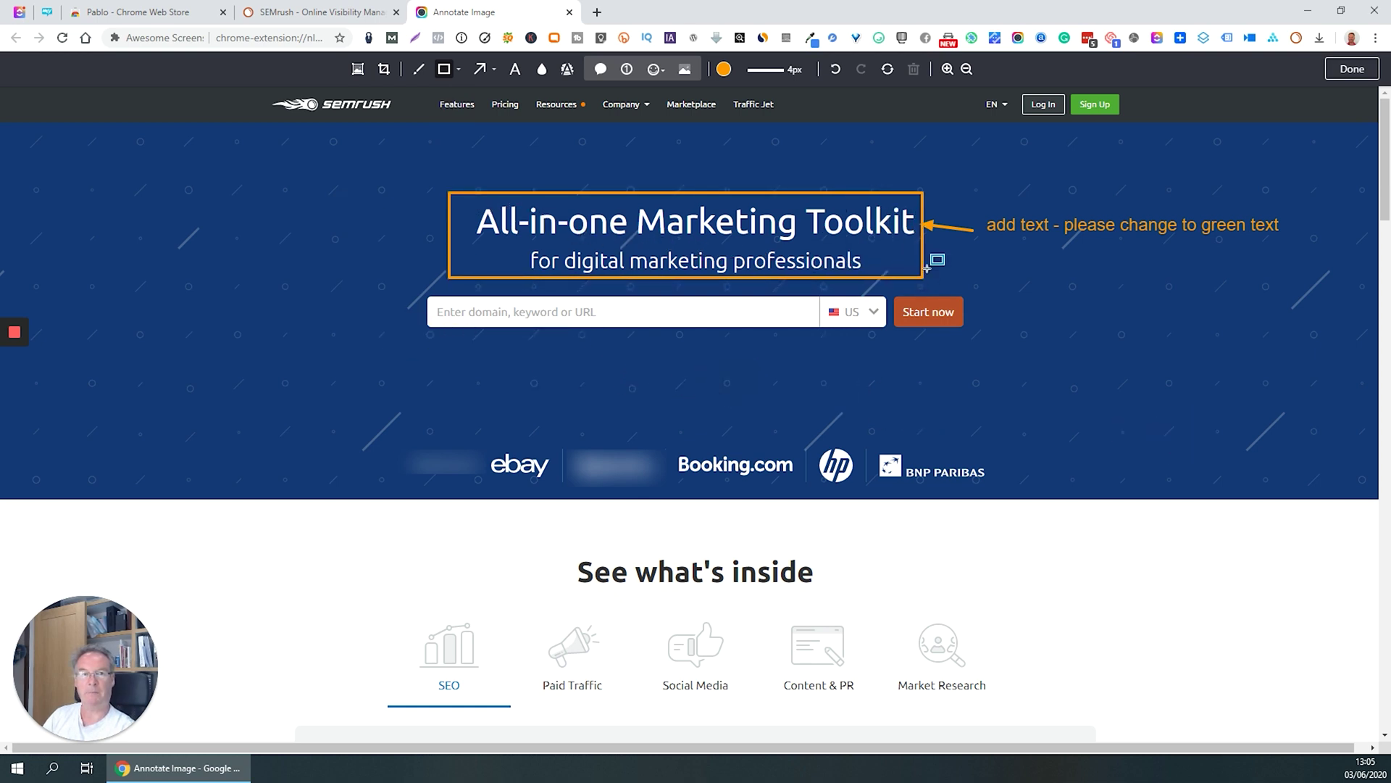
- At 16px thickness, draw a thick orange bar above the headline and a tall box left of it
click(772, 78)
click(772, 145)
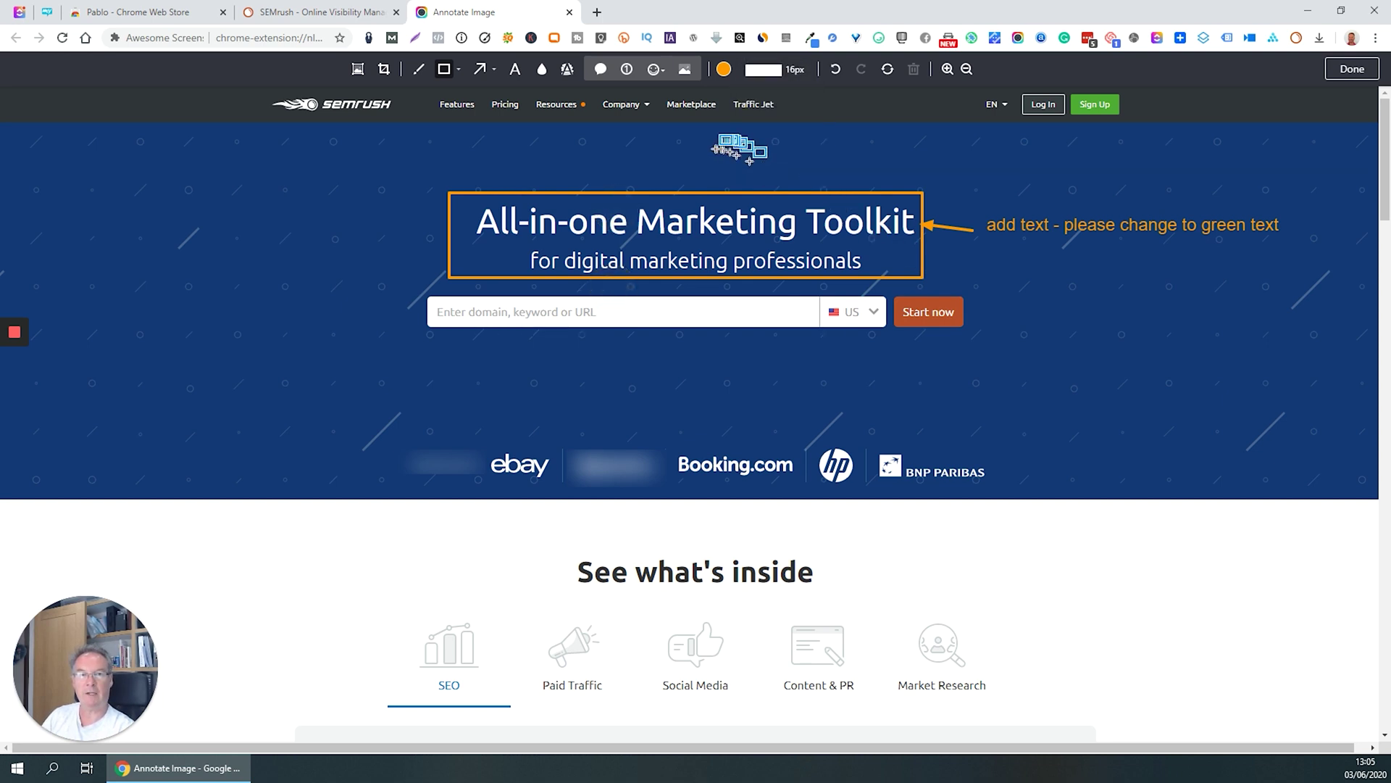
drag(716, 150, 934, 158)
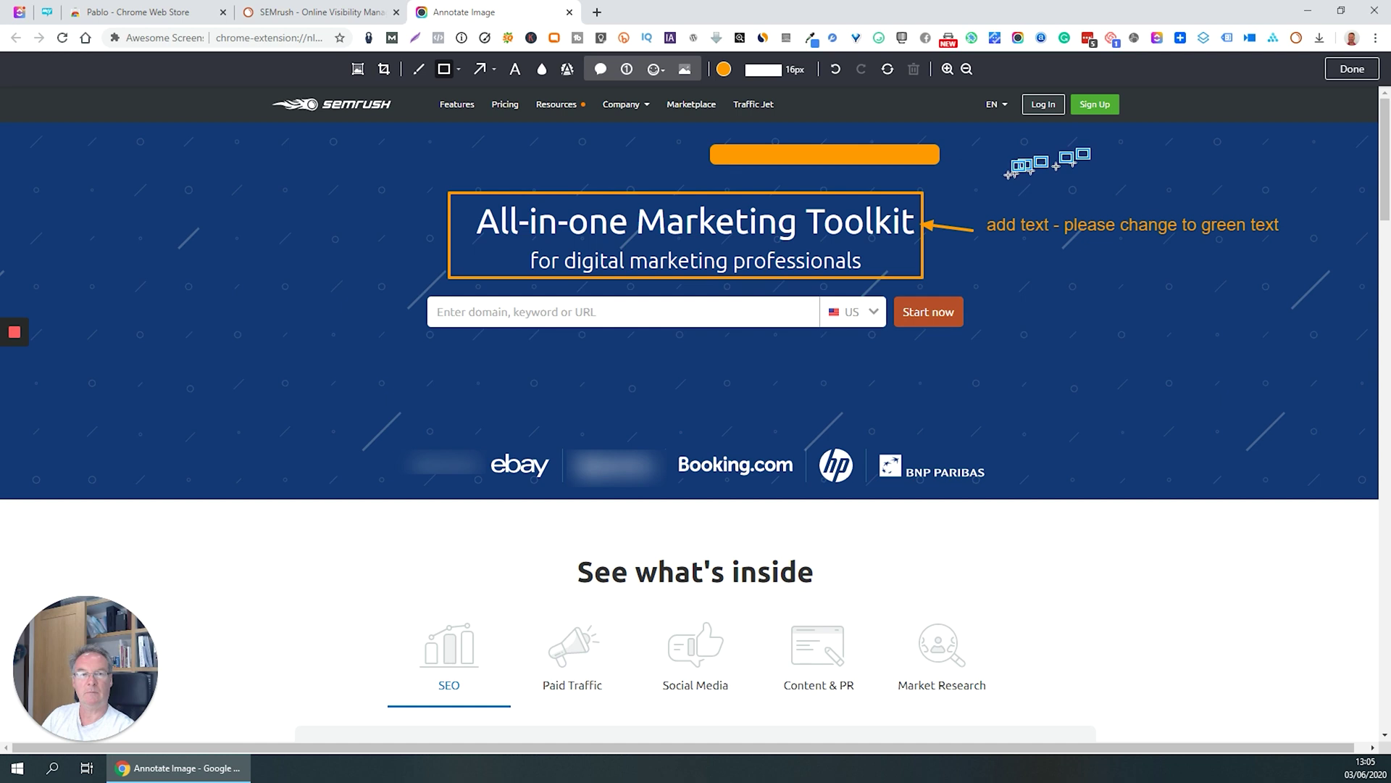
drag(226, 182, 310, 329)
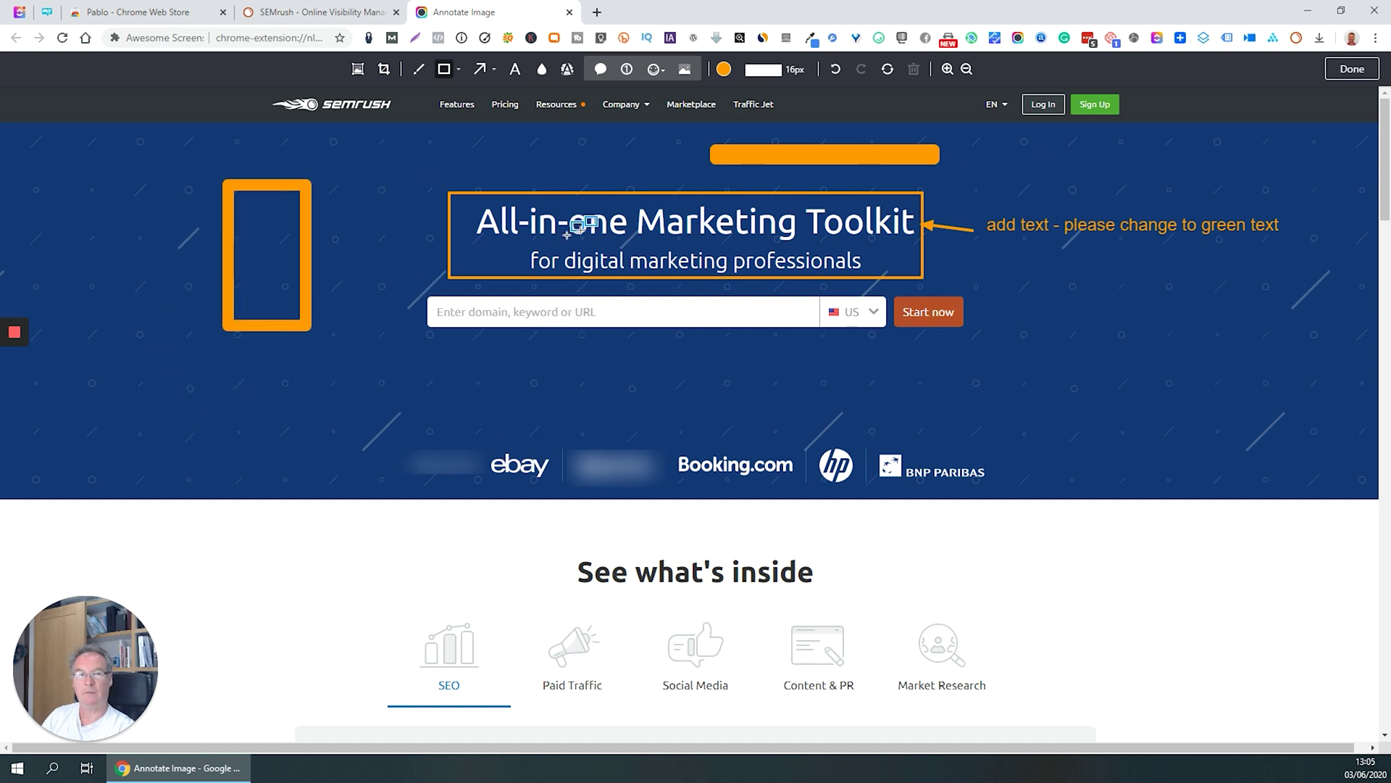
- At 2px stroke width, draw a thin narrow box and a thin flat box beside the left boxes
click(785, 79)
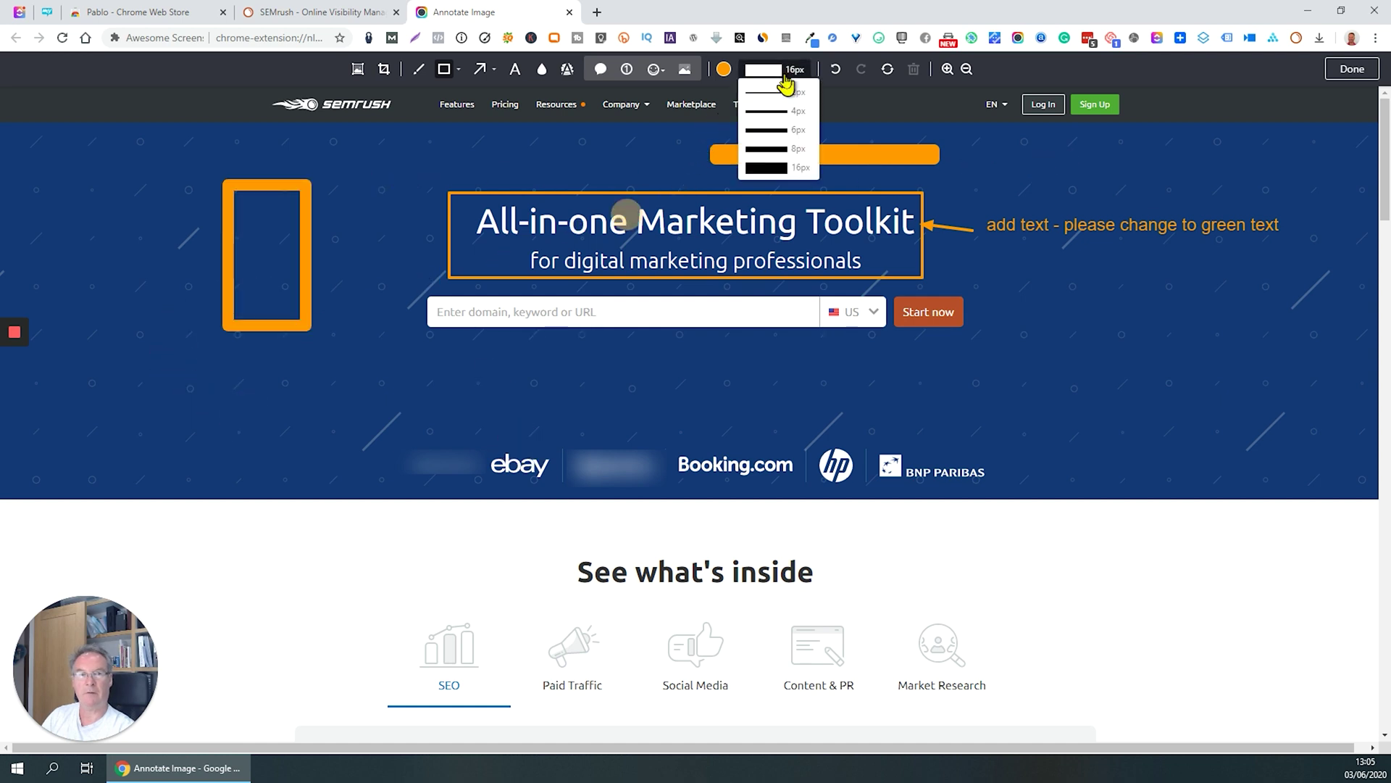
click(788, 94)
drag(348, 216, 377, 299)
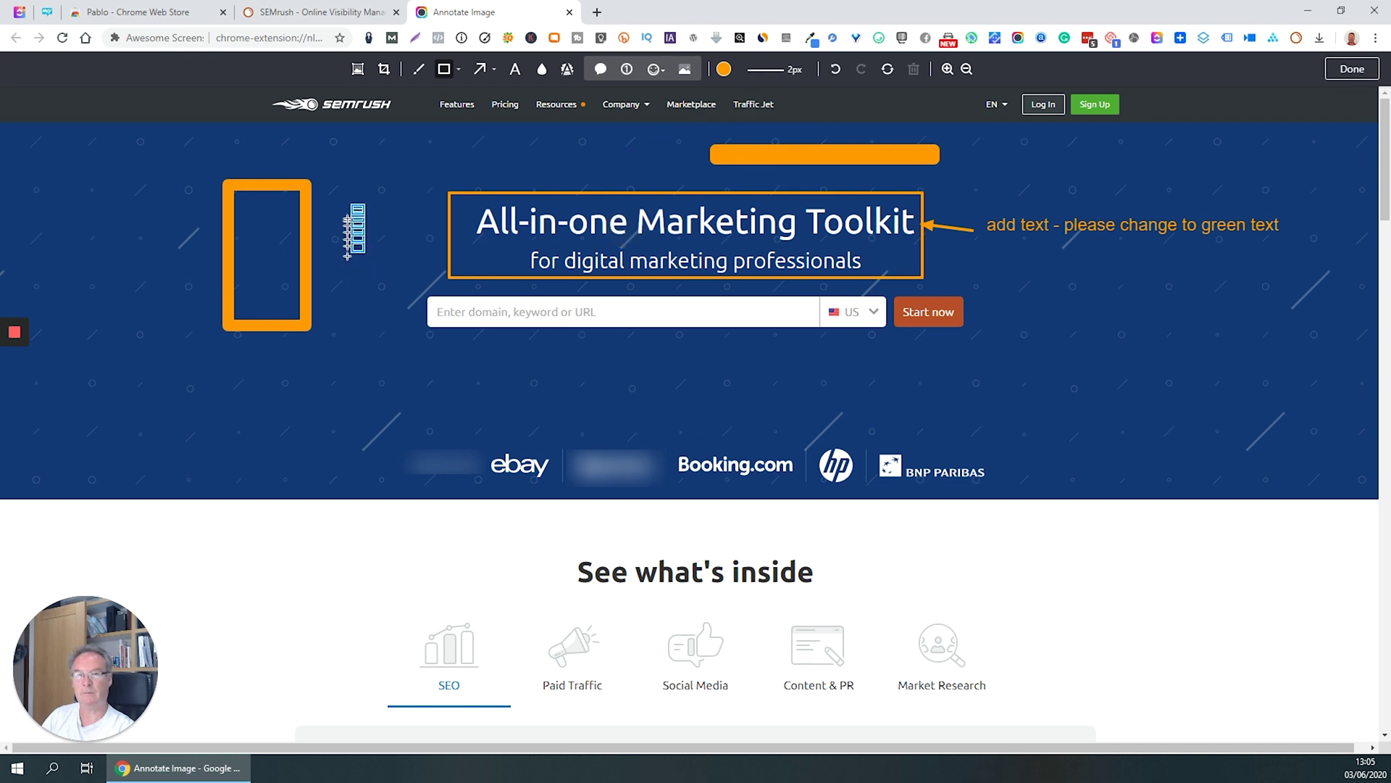
drag(363, 379, 285, 401)
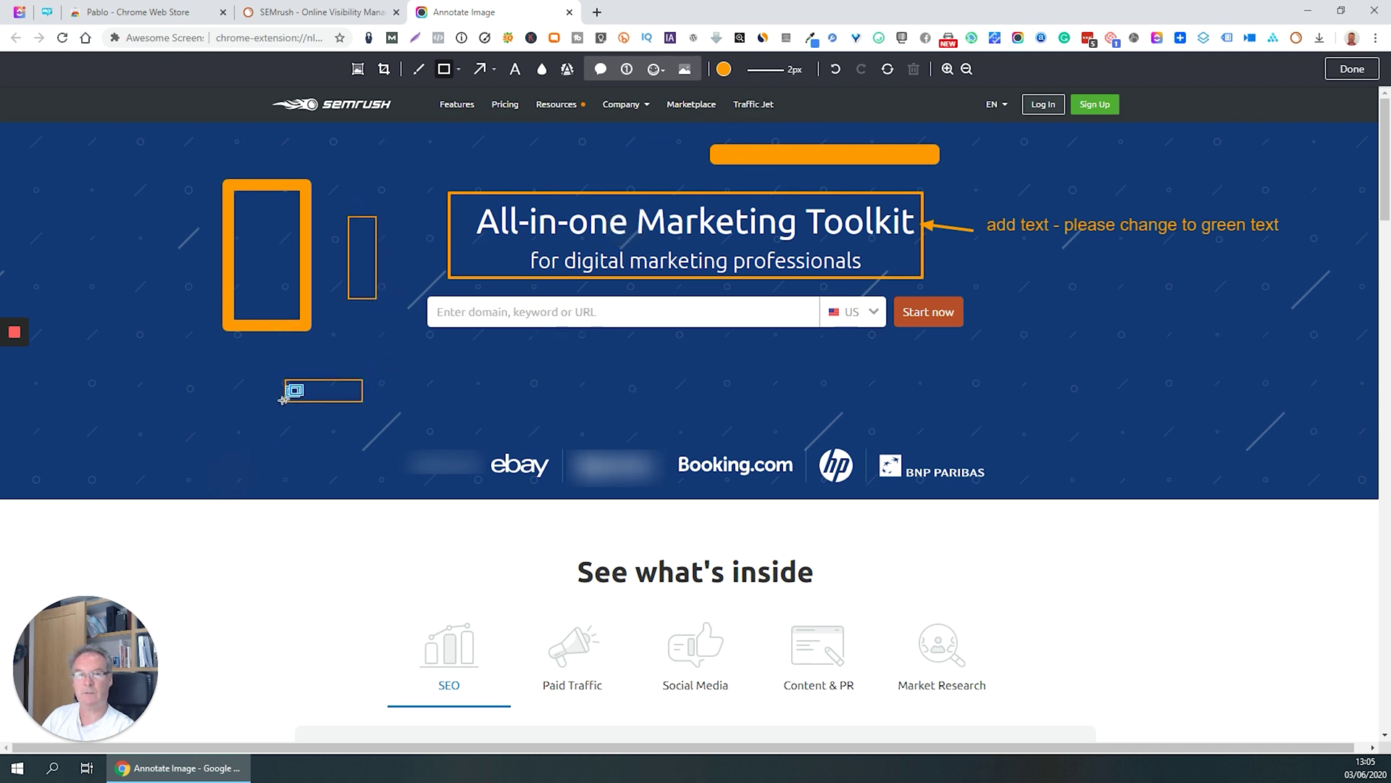
click(723, 72)
- Draw a tall green box over the headline and search field
click(751, 102)
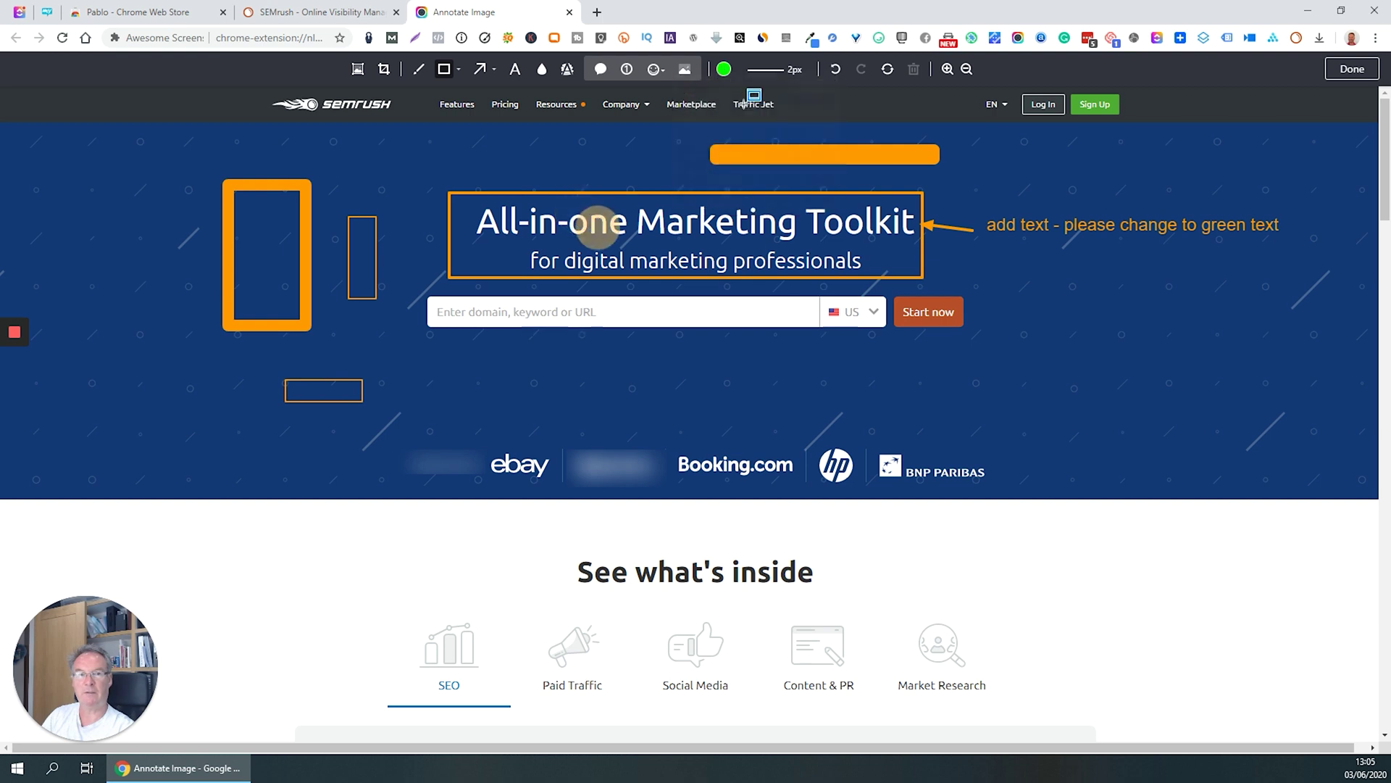
mouse_move(469, 155)
mouse_down()
mouse_move(498, 366)
mouse_move(568, 387)
mouse_up()
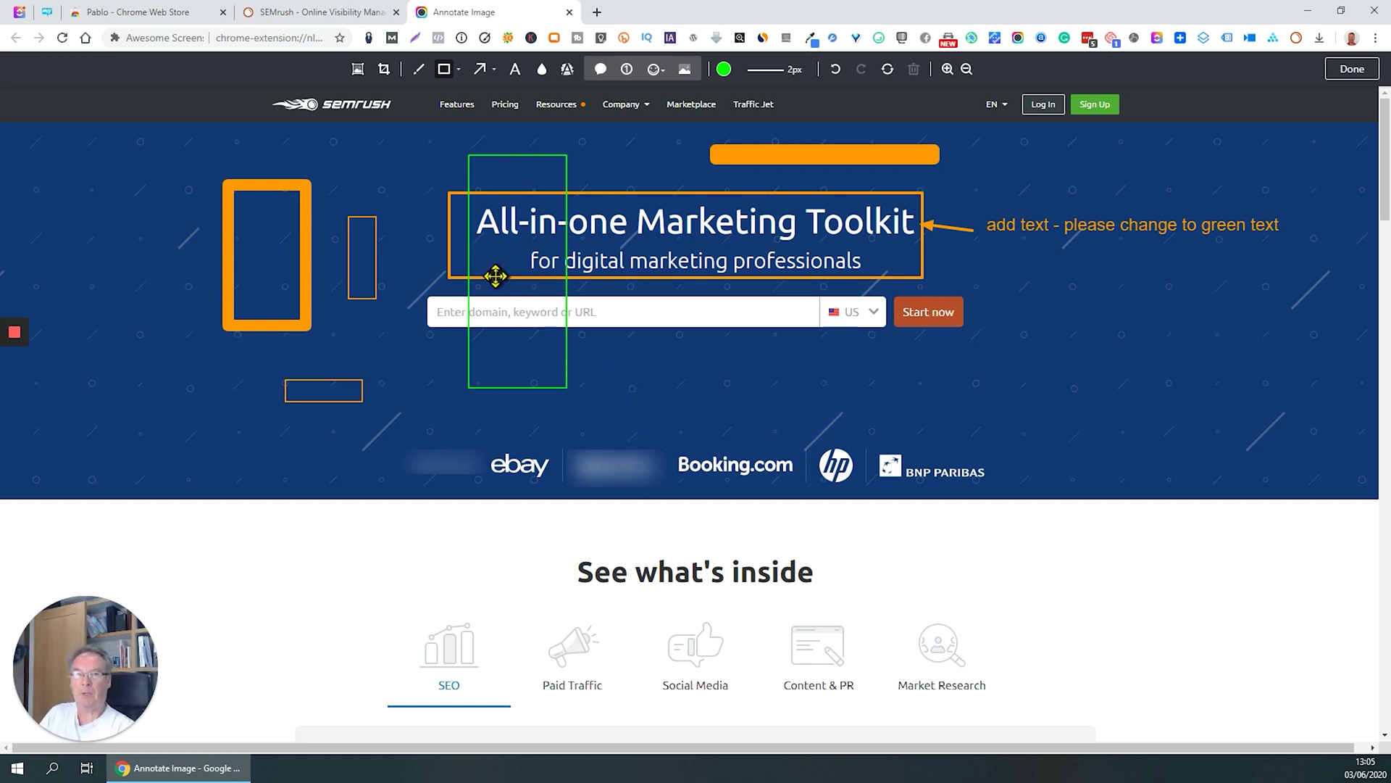
click(418, 69)
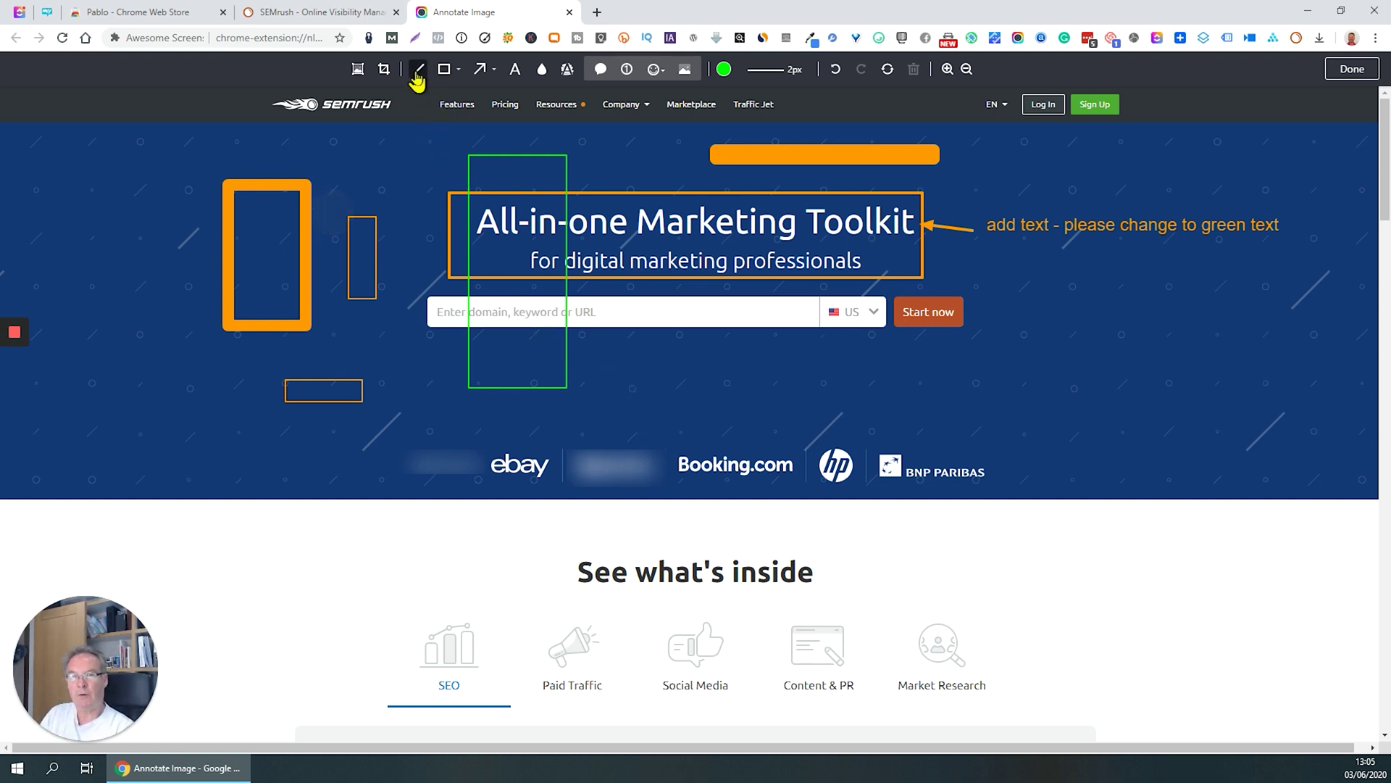
- Draw green lines down the left side, right of the search field, and small marks on the hero
mouse_move(332, 143)
mouse_down()
mouse_move(414, 323)
mouse_move(366, 378)
mouse_up()
drag(523, 401, 509, 402)
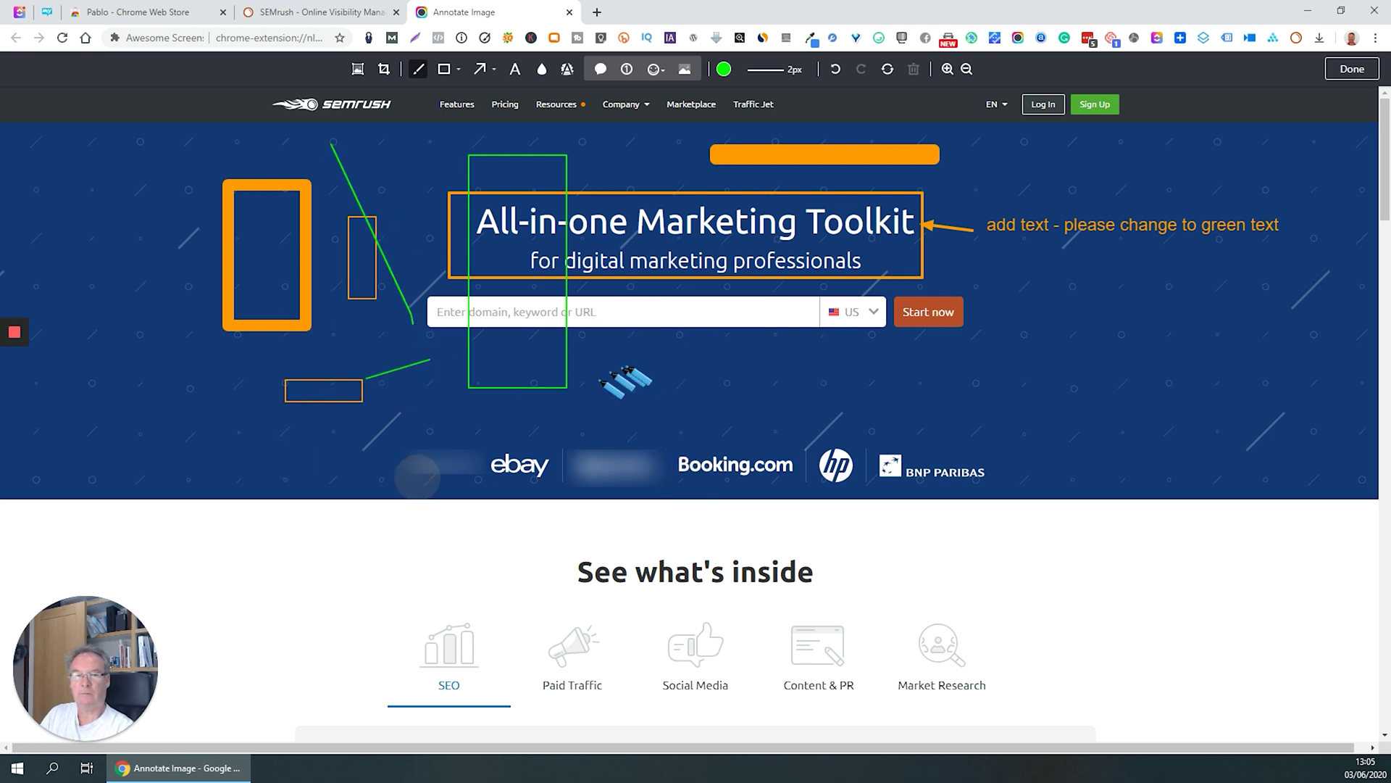
drag(743, 373, 929, 369)
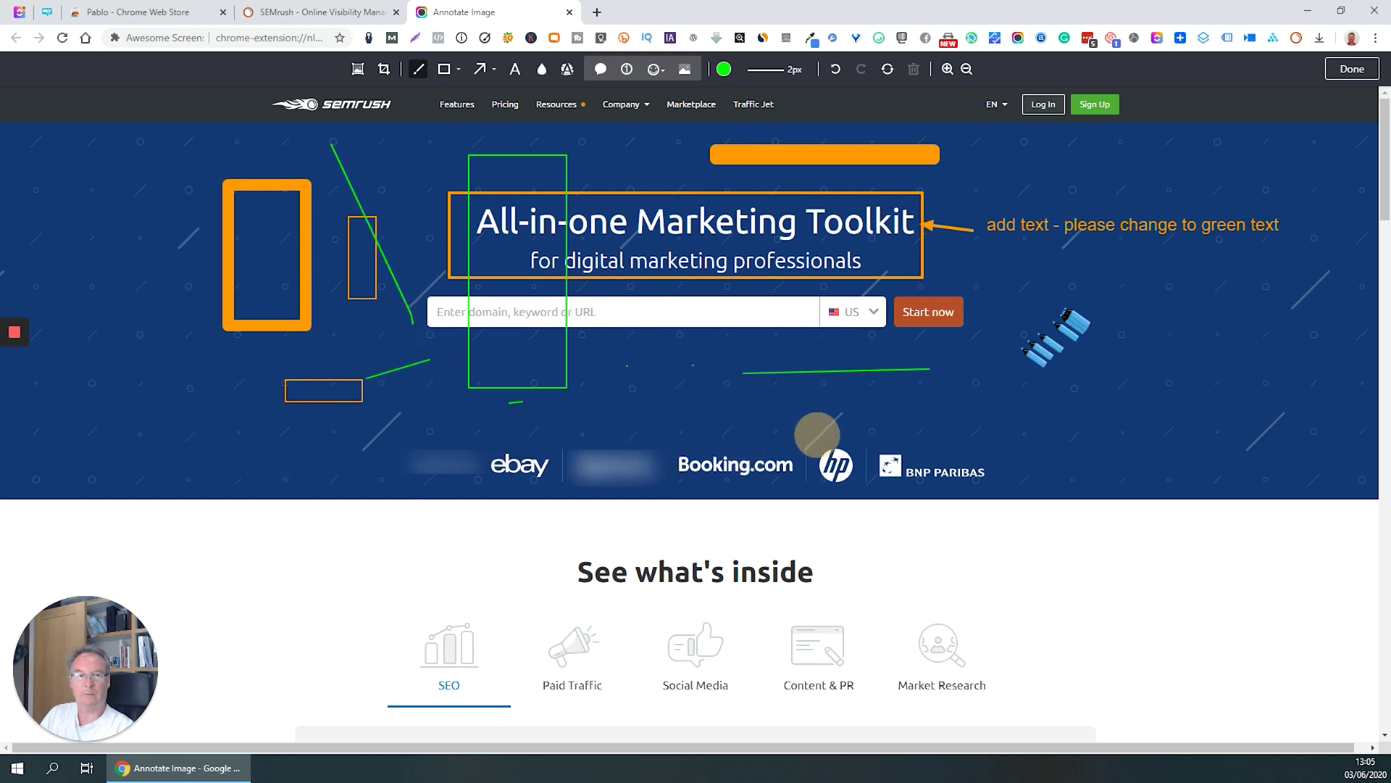
drag(1044, 284, 1062, 290)
click(1019, 349)
click(1022, 367)
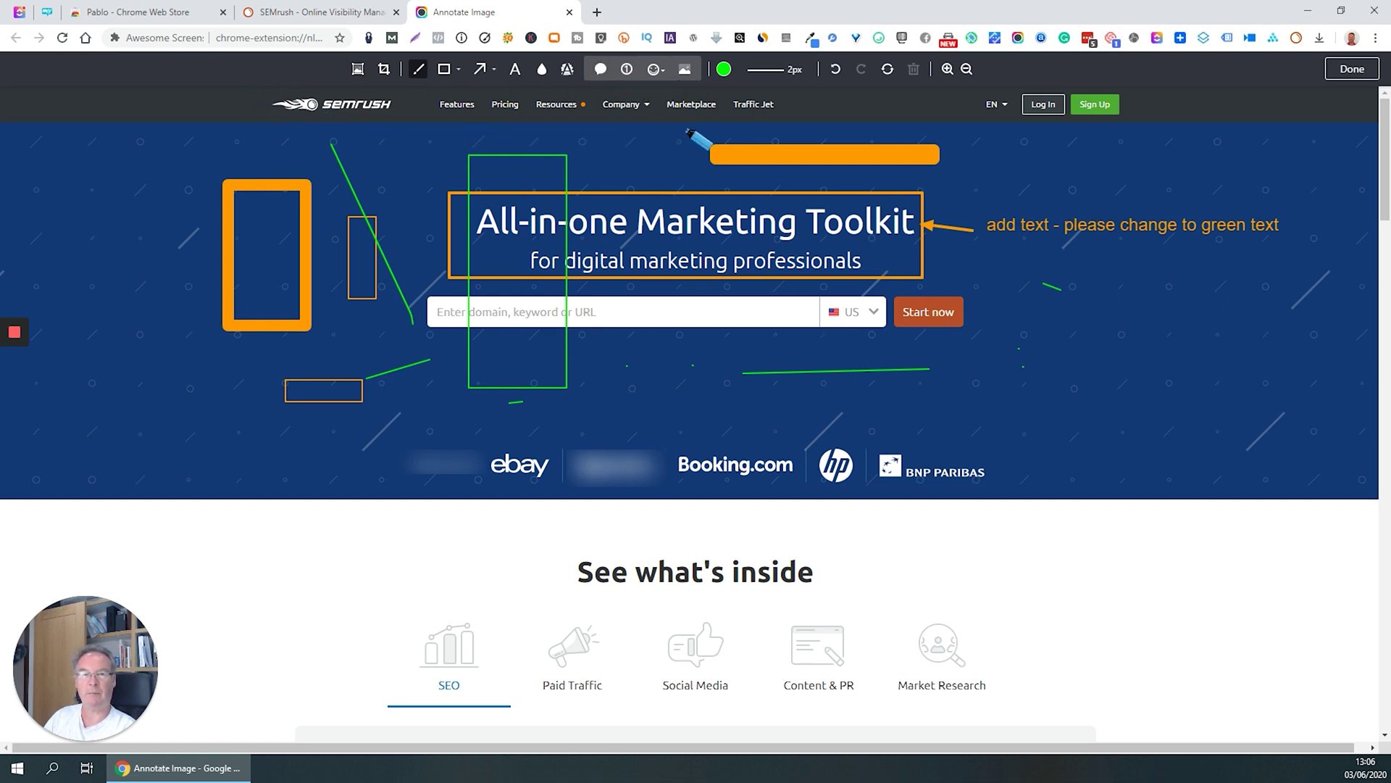
click(385, 80)
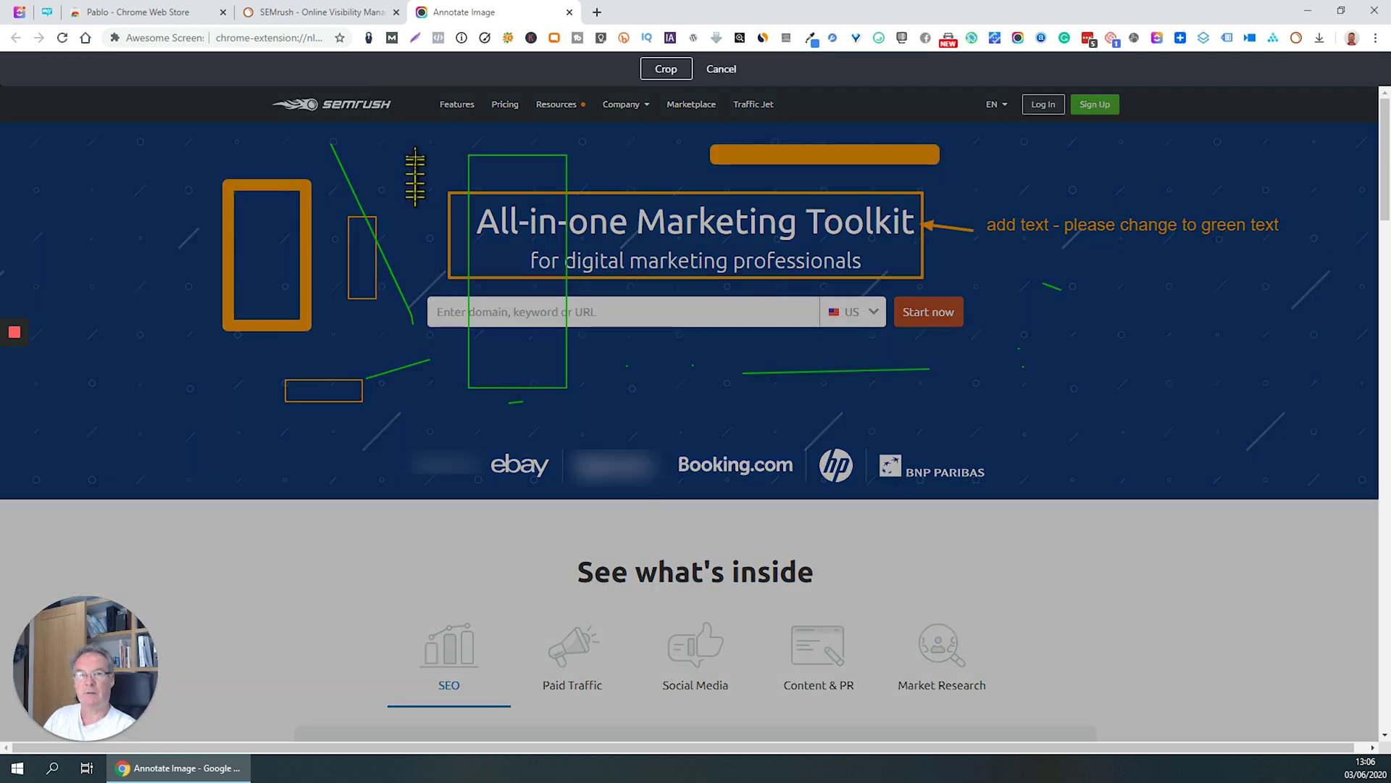
drag(370, 131, 1151, 434)
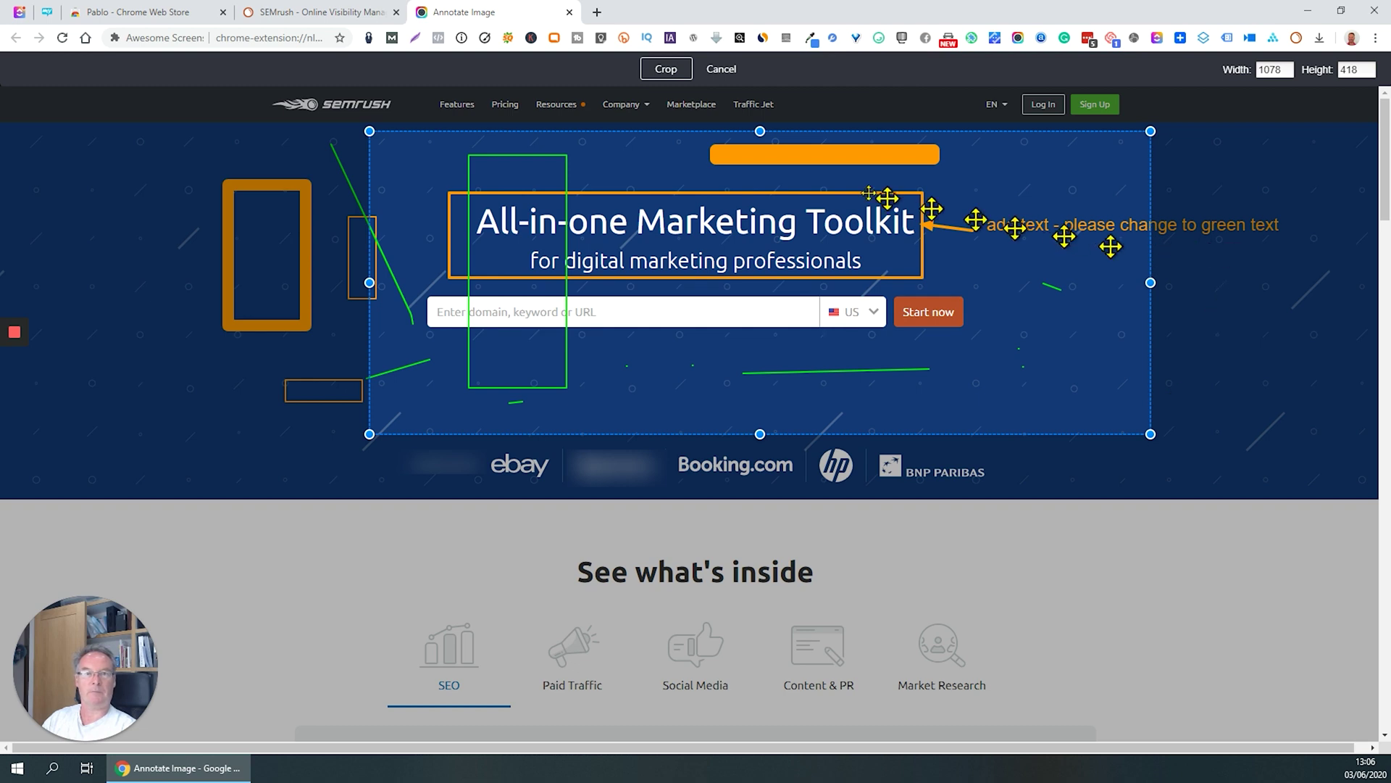
click(720, 70)
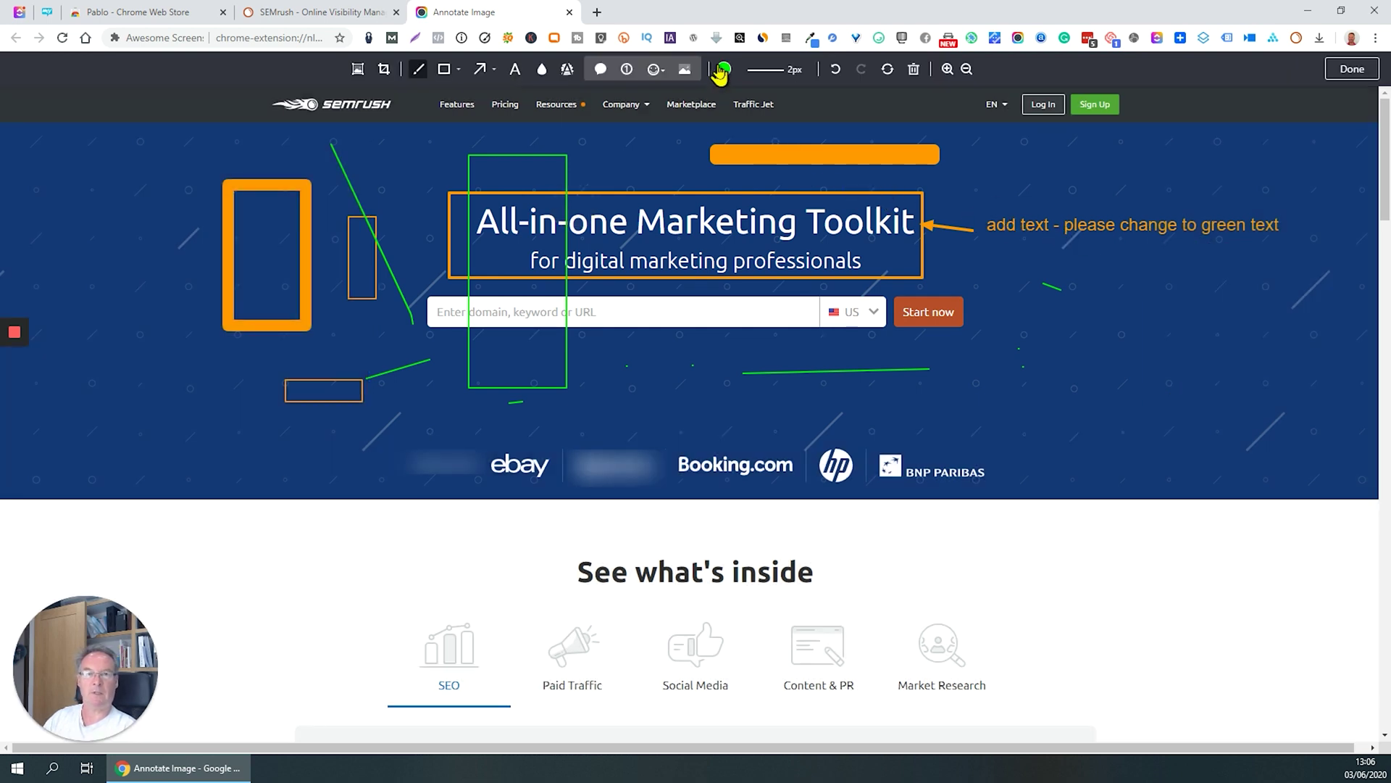
click(357, 70)
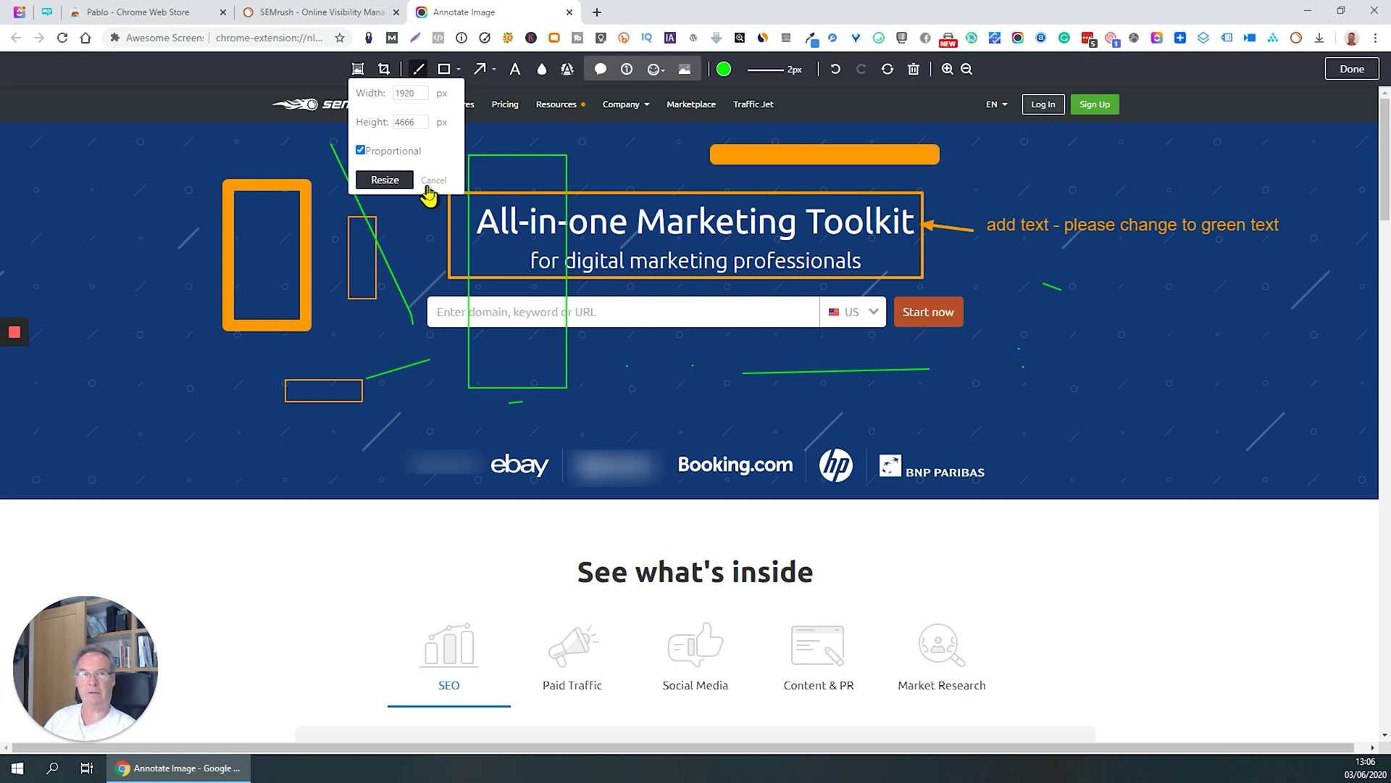
click(342, 303)
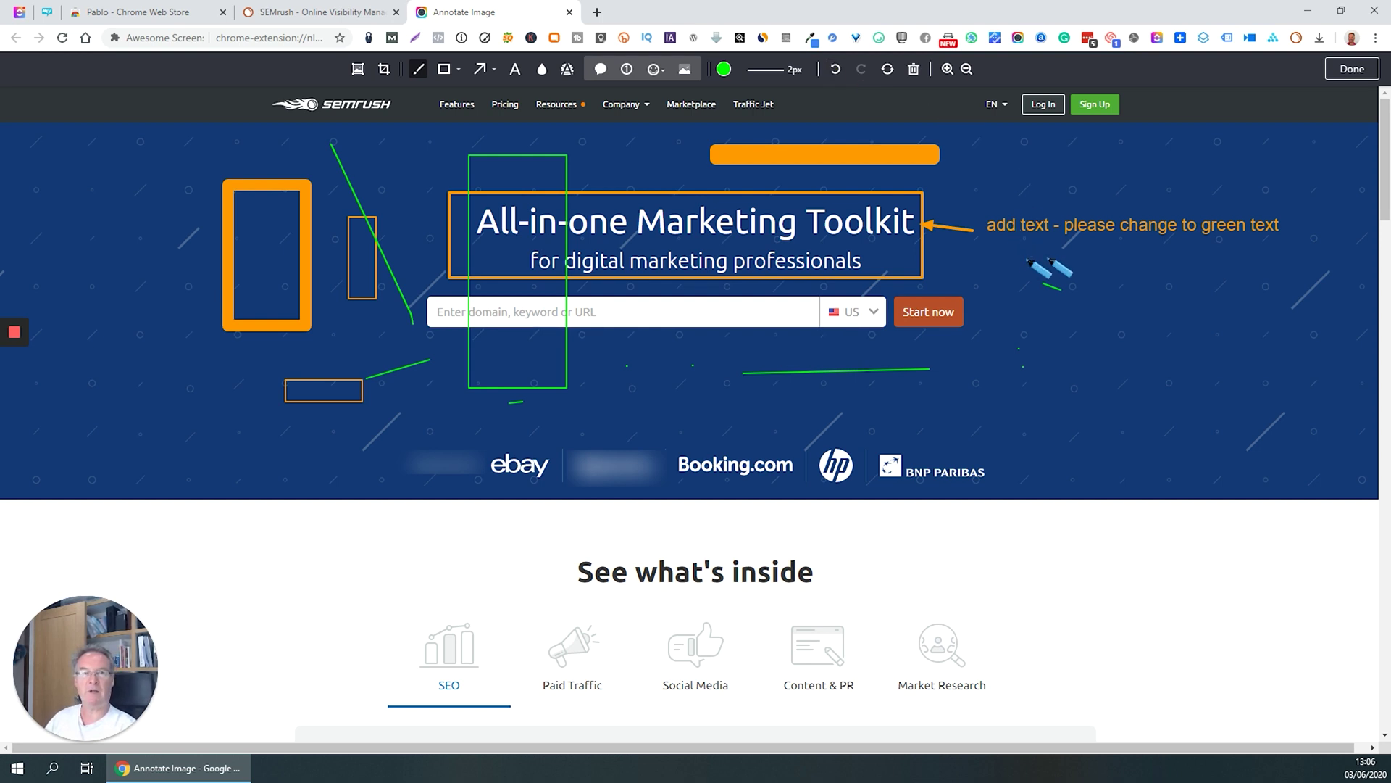
- Finish annotating with Done to reach the save-and-share page
click(1342, 75)
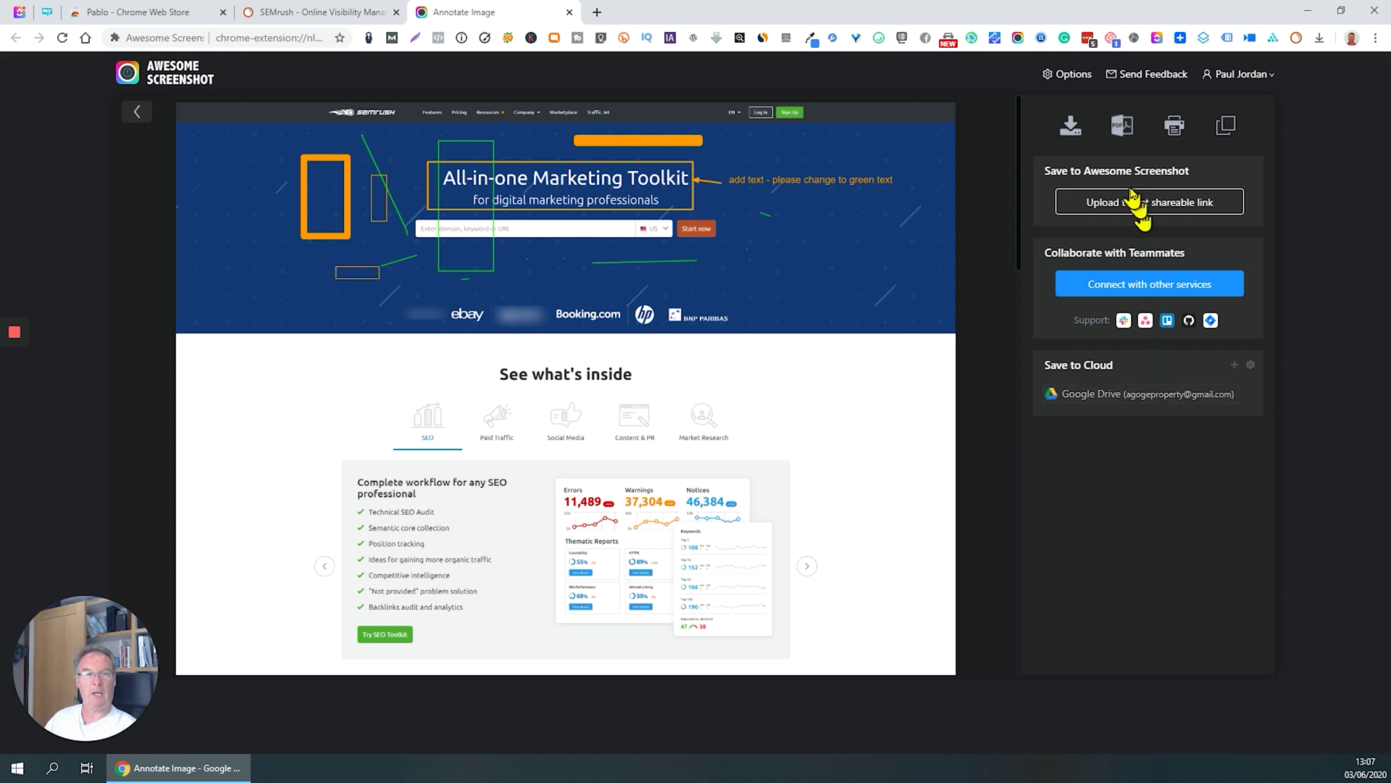
- Cancel the PDF download's save dialog, then copy the annotated screenshot to the clipboard
click(1122, 127)
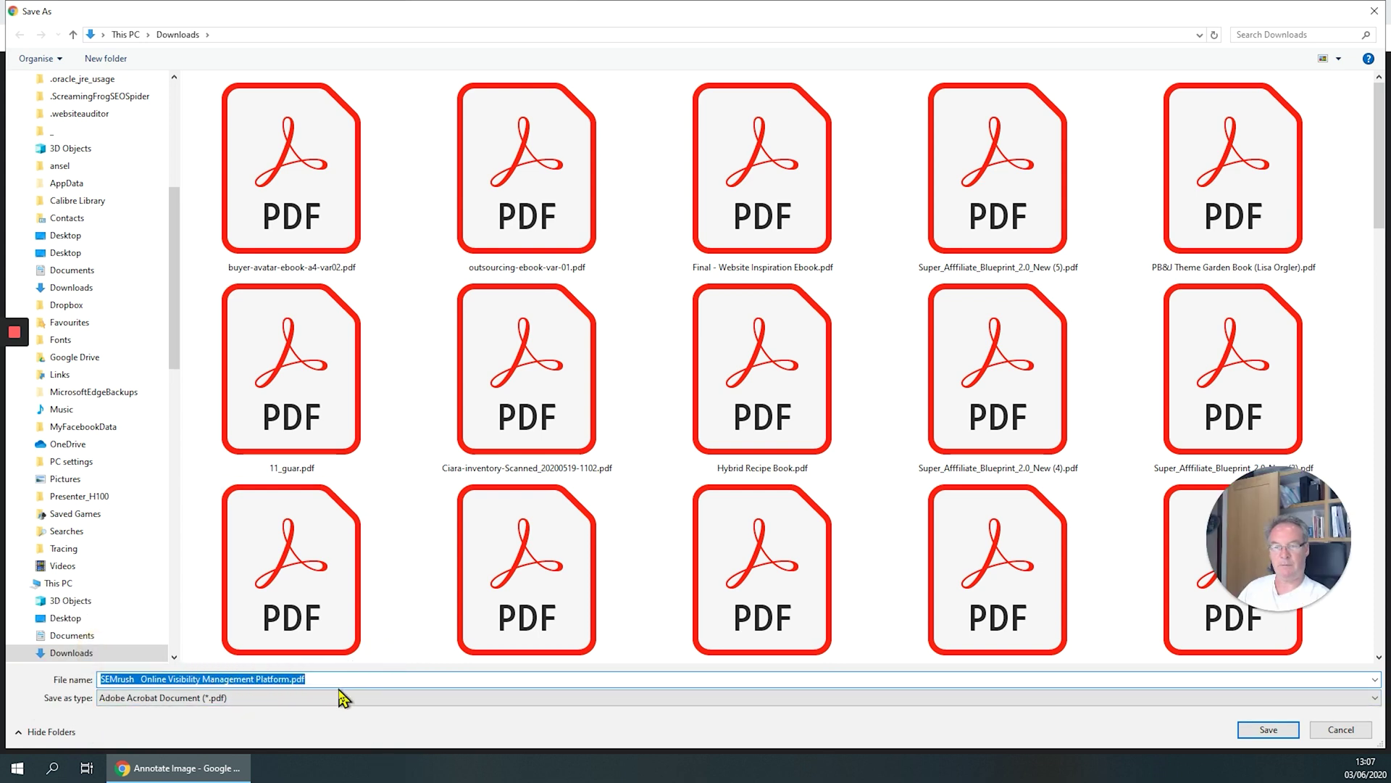
click(1341, 730)
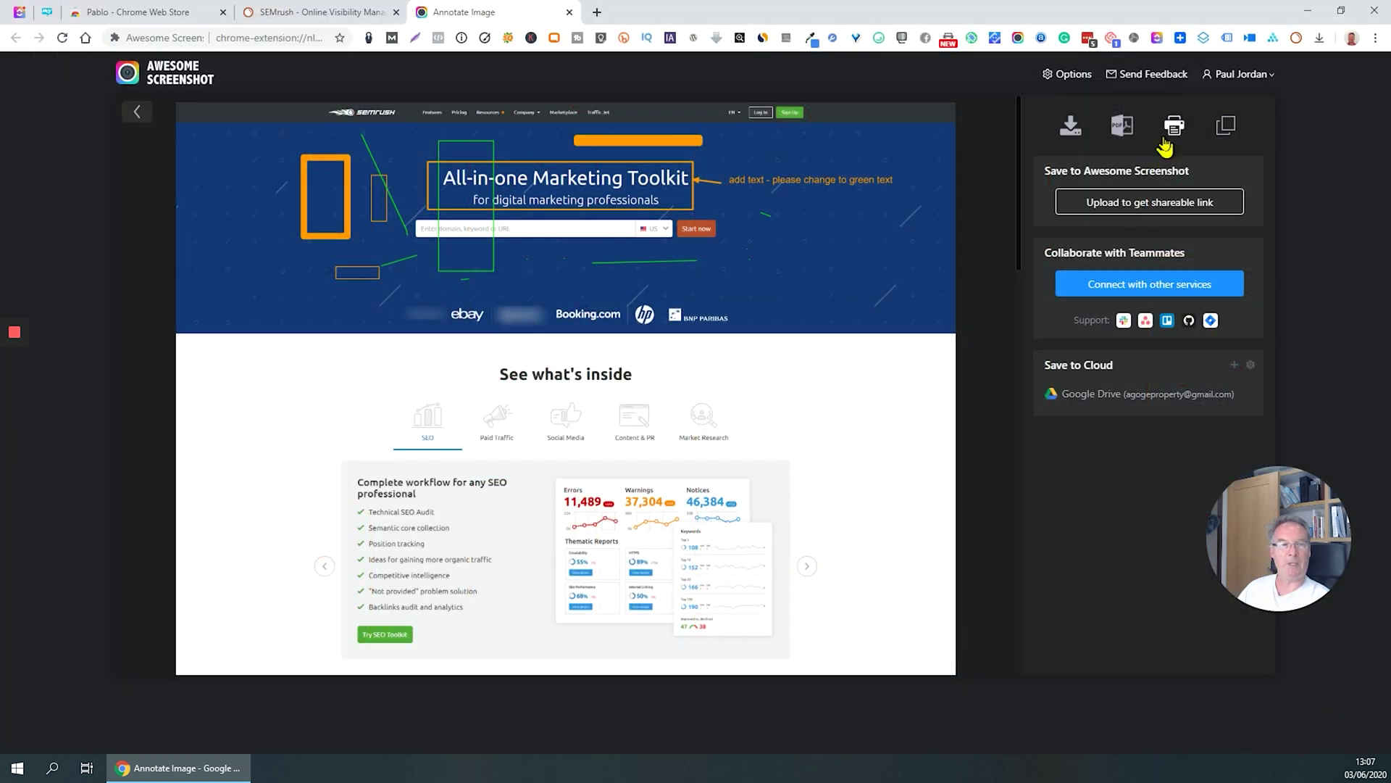
click(1227, 127)
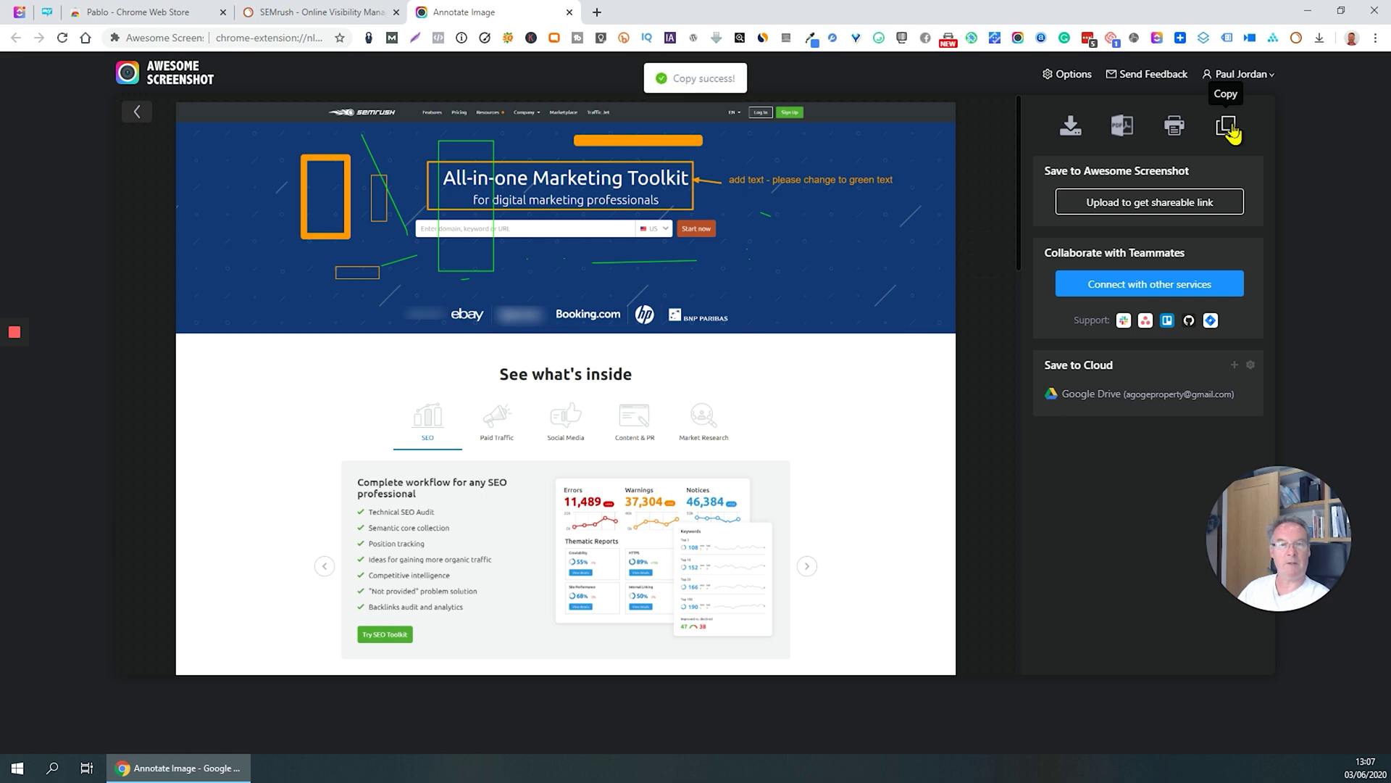